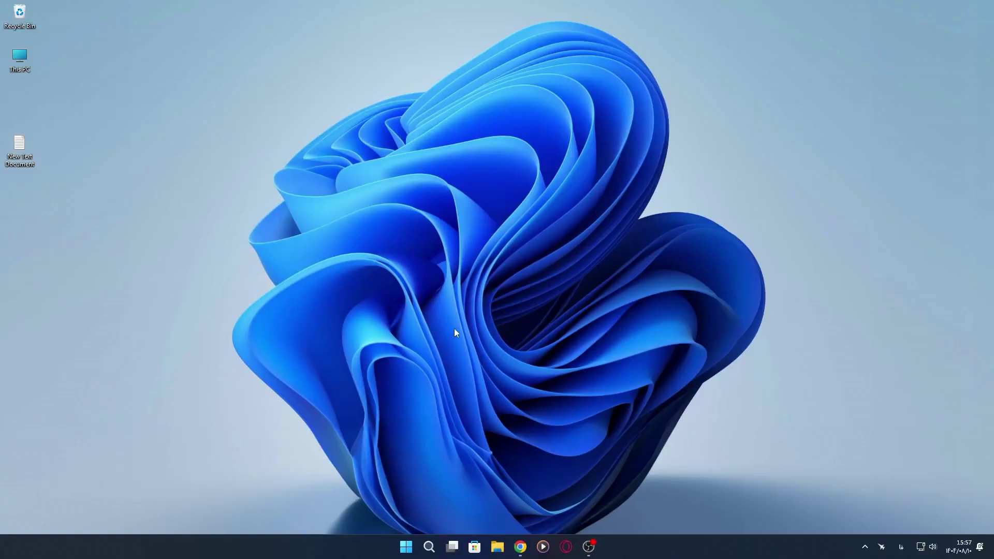
In the Taskbar settings, turn Task view off and set Search to Hide
right_click(454, 328)
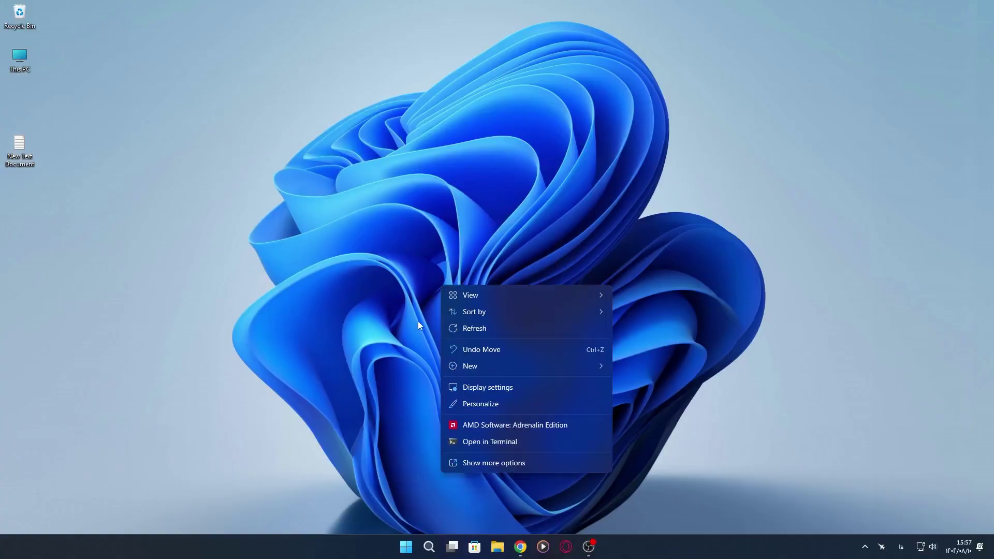
left_click(492, 404)
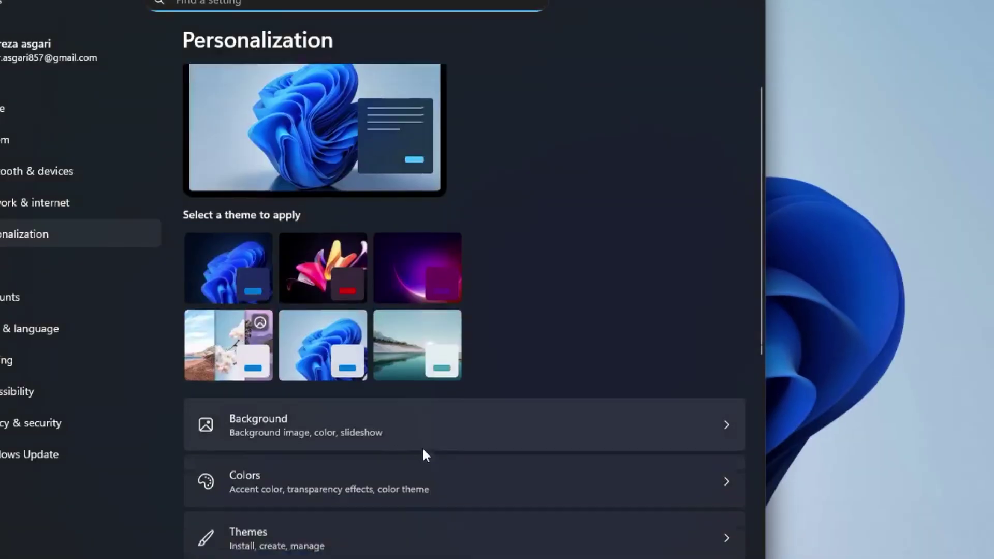
scroll(423, 454, "down", 6)
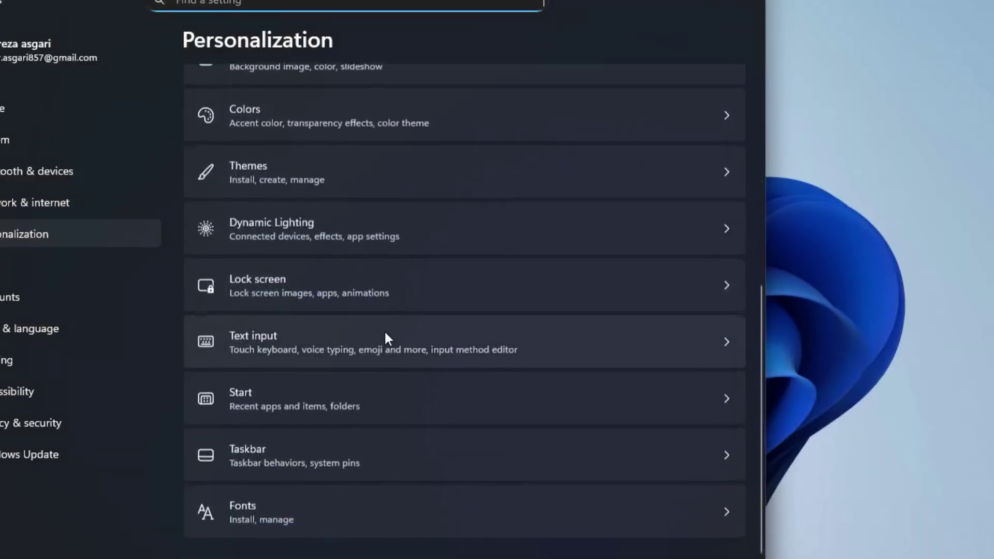
left_click(245, 454)
left_click(698, 228)
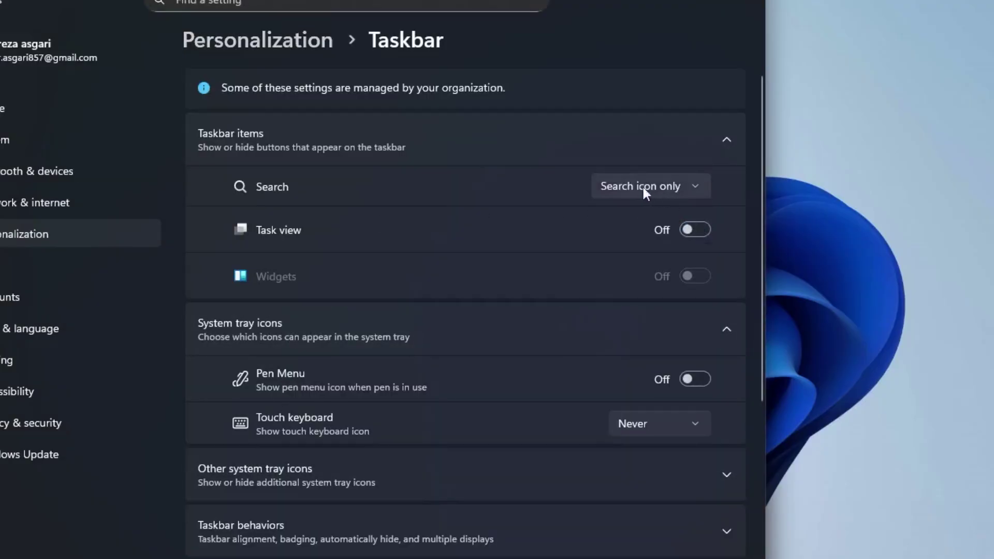
left_click(643, 190)
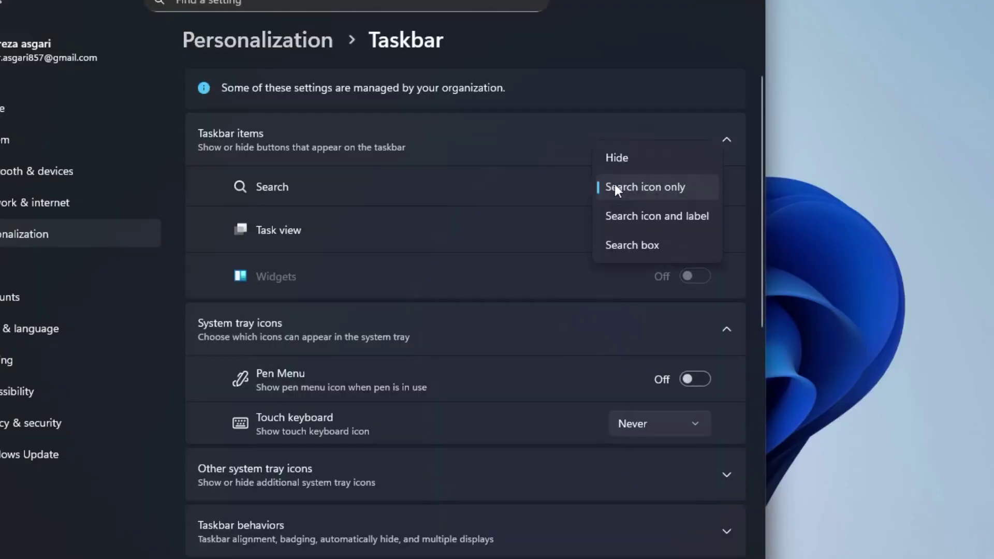
left_click(619, 157)
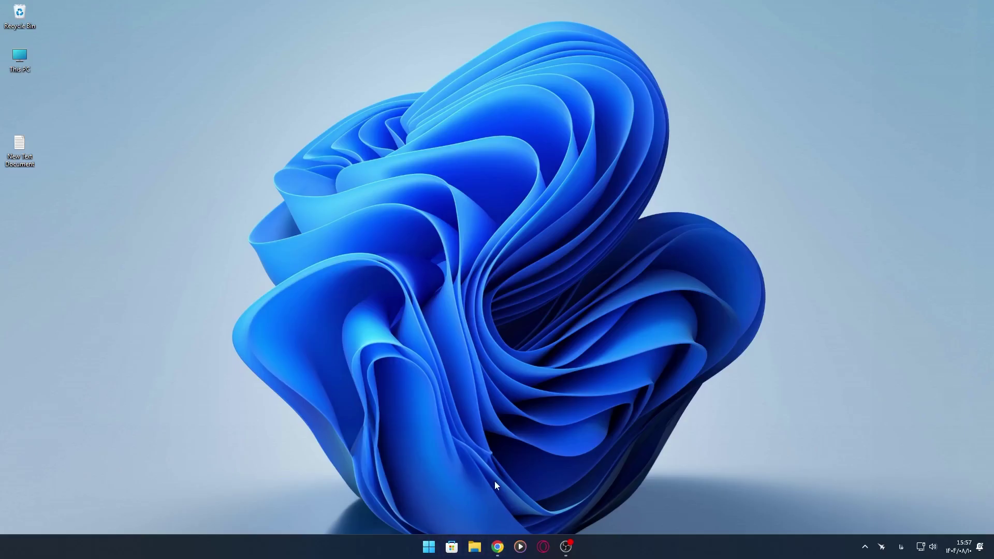
Search the Microsoft Store for 'lively wallpaper' and look over the Lively Wallpaper listing
left_click(451, 547)
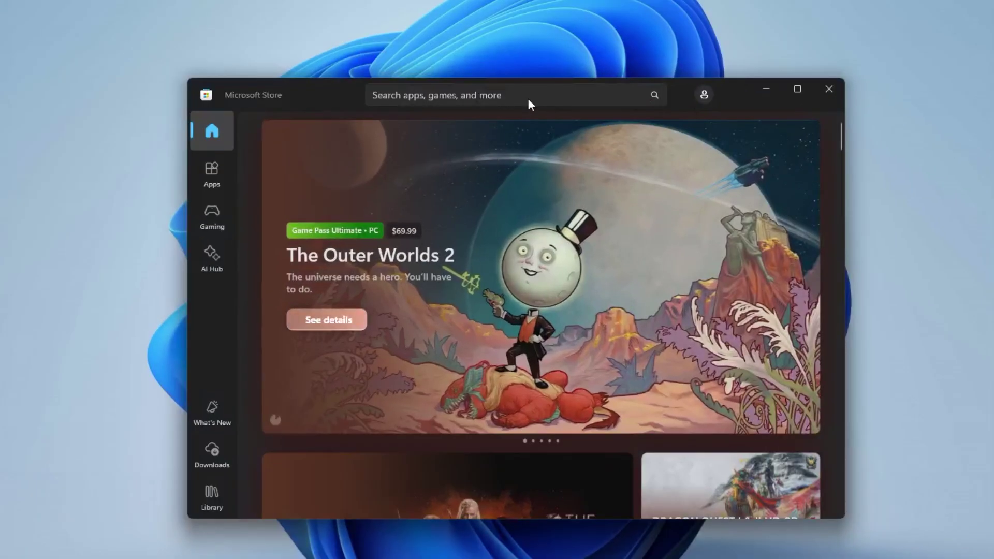
left_click(522, 140)
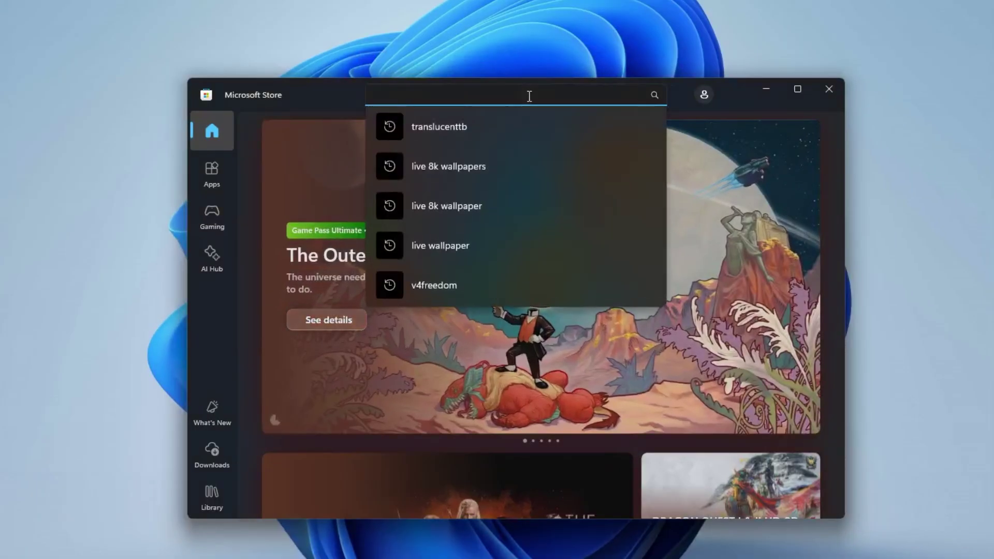
type("lively wallpaper")
key("Return")
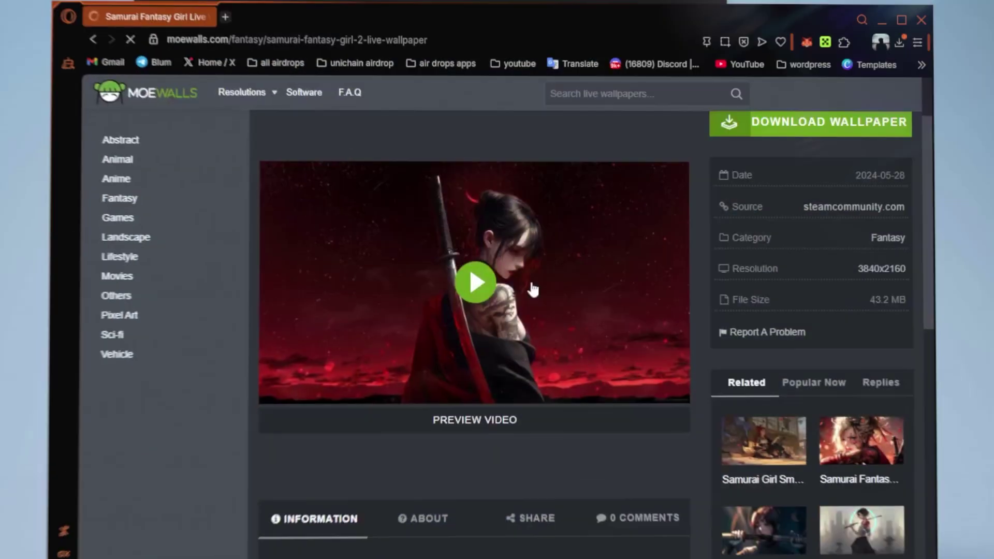
scroll(481, 317, "down", 5)
scroll(481, 316, "up", 5)
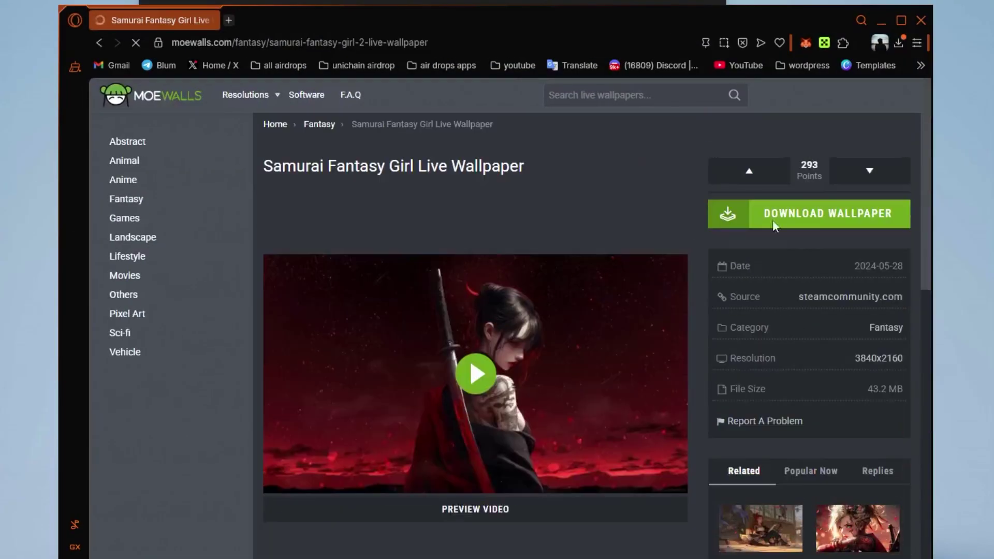
Add the samurai-fantasy-girl-moewalls-com video from Downloads to Lively Wallpaper as the wallpaper
left_click(919, 22)
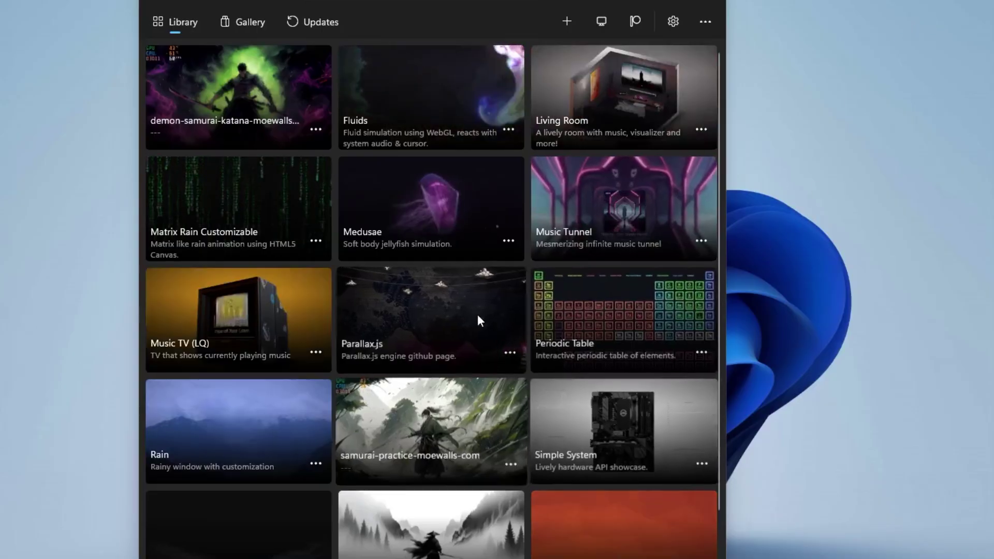
left_click(567, 21)
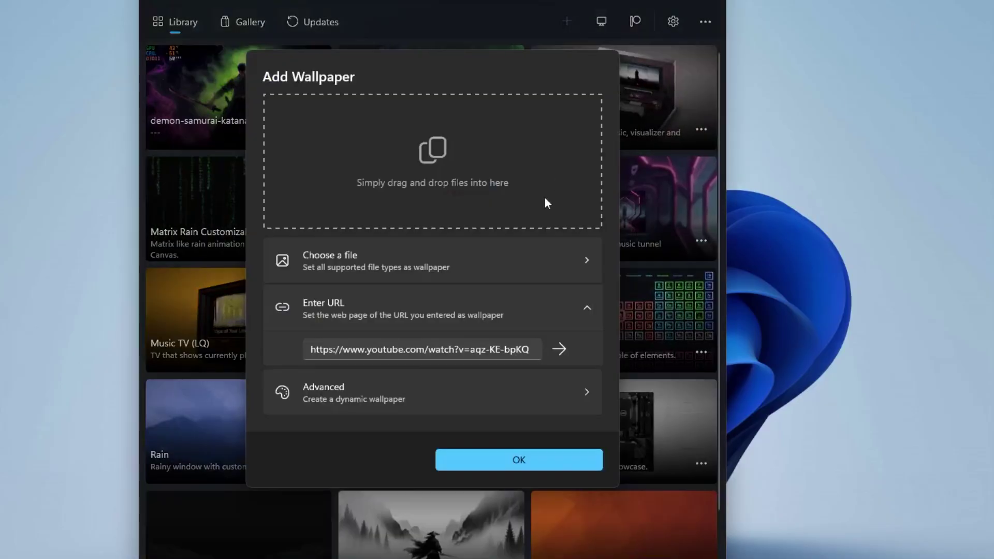
left_click(330, 268)
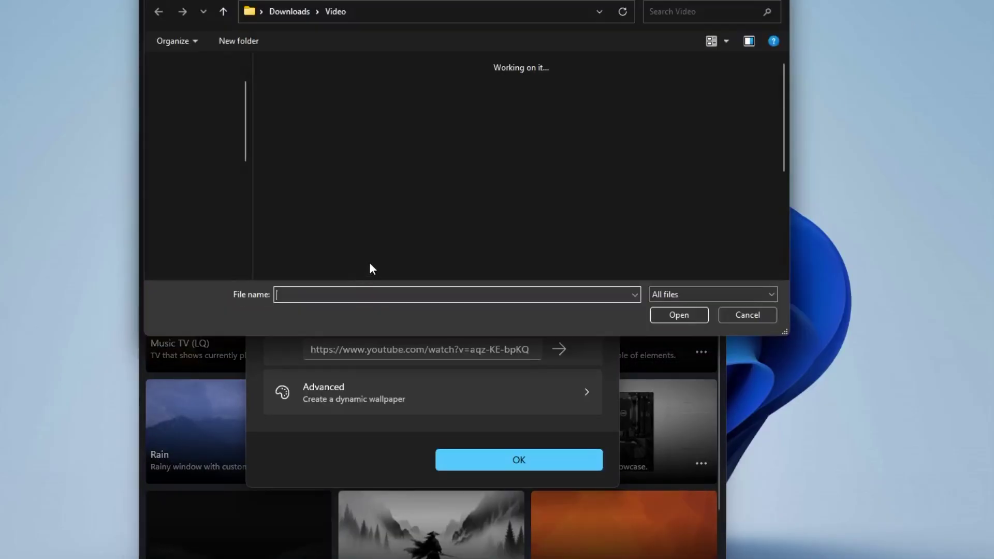
left_click(296, 146)
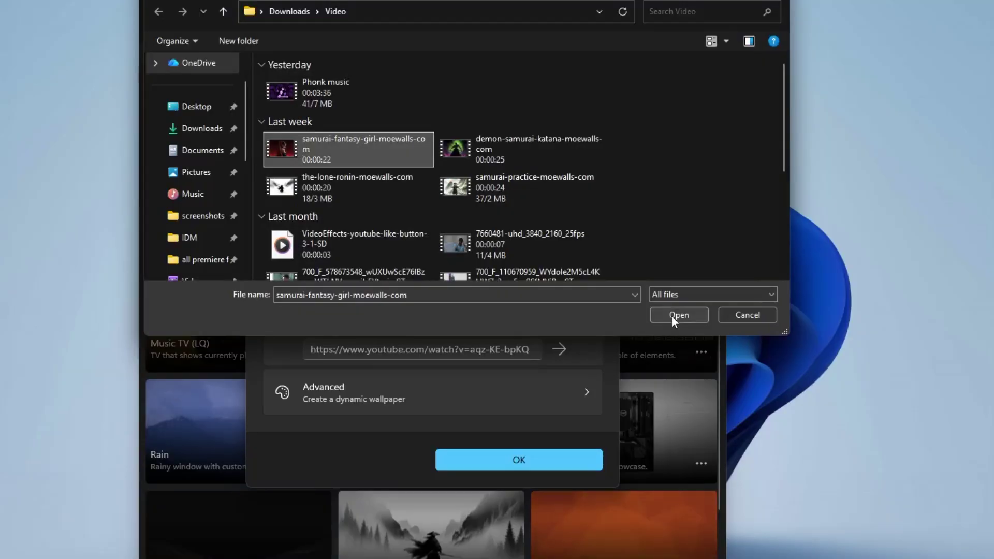
left_click(672, 315)
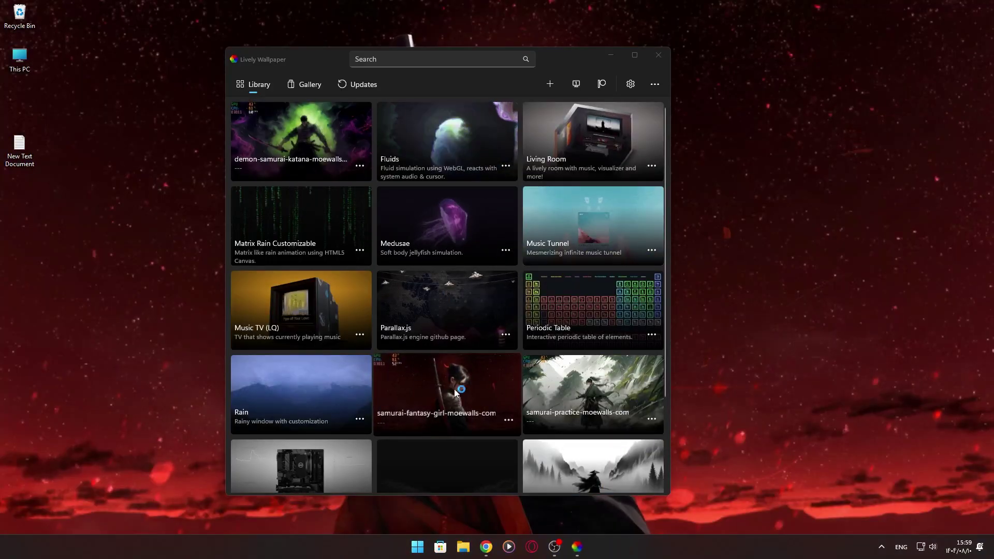
Close Lively Wallpaper and open the TranslucentTB app page in the Microsoft Store
key("alt+F4")
left_click(451, 546)
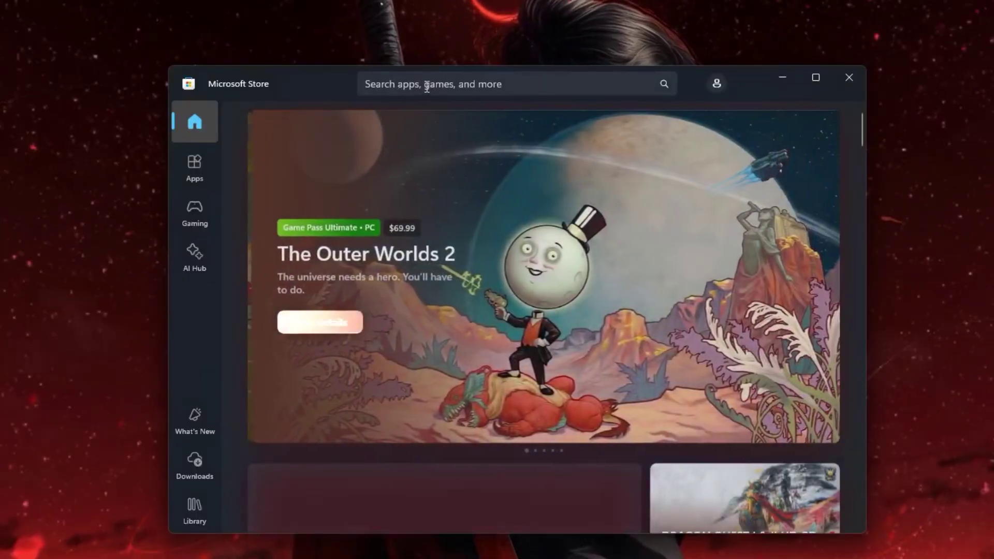
left_click(447, 141)
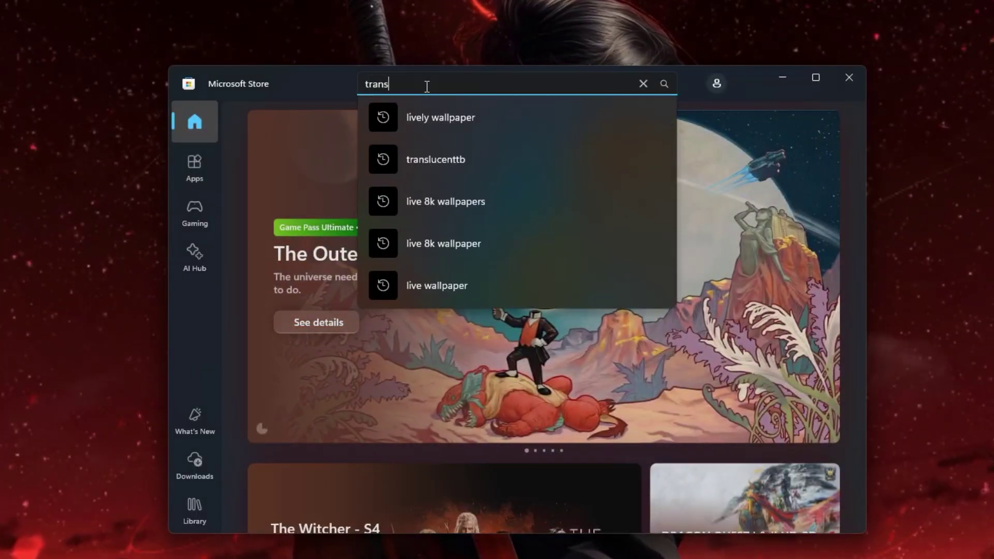
left_click(435, 160)
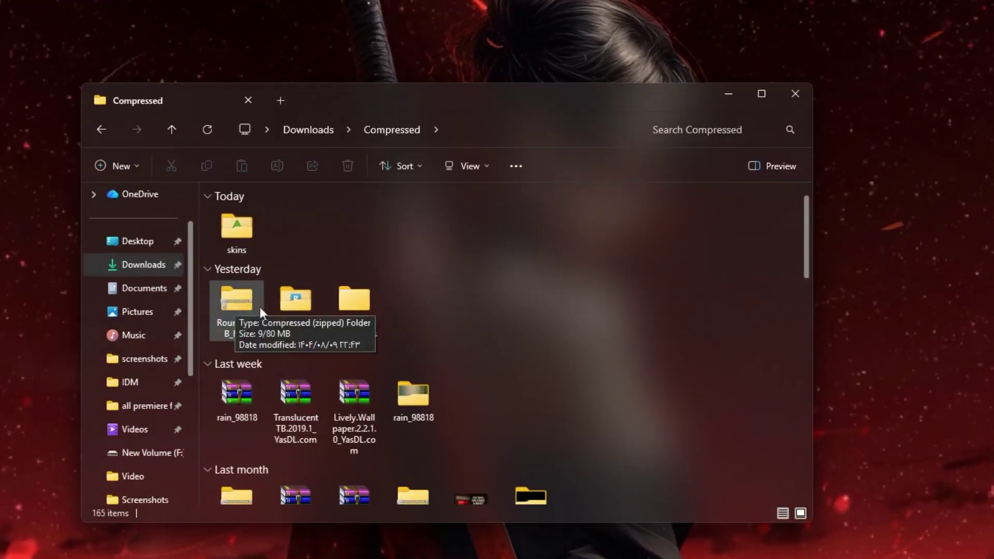
Open the RoundedTB_R3.1 zip folder and scroll through its files to find RoundedTB.exe
double_click(259, 307)
scroll(363, 238, "down", 3)
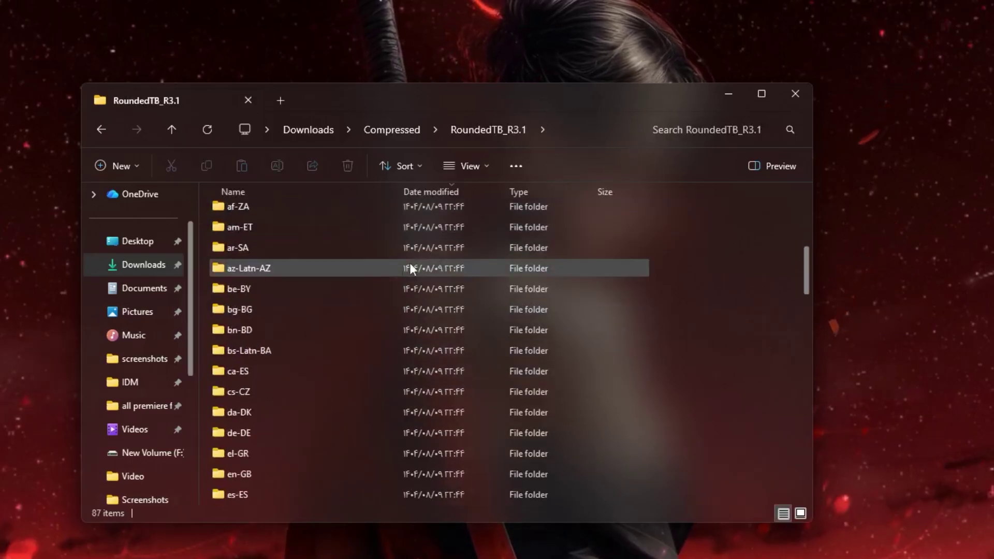
left_click_drag(561, 95, 643, 26)
scroll(431, 293, "down", 9)
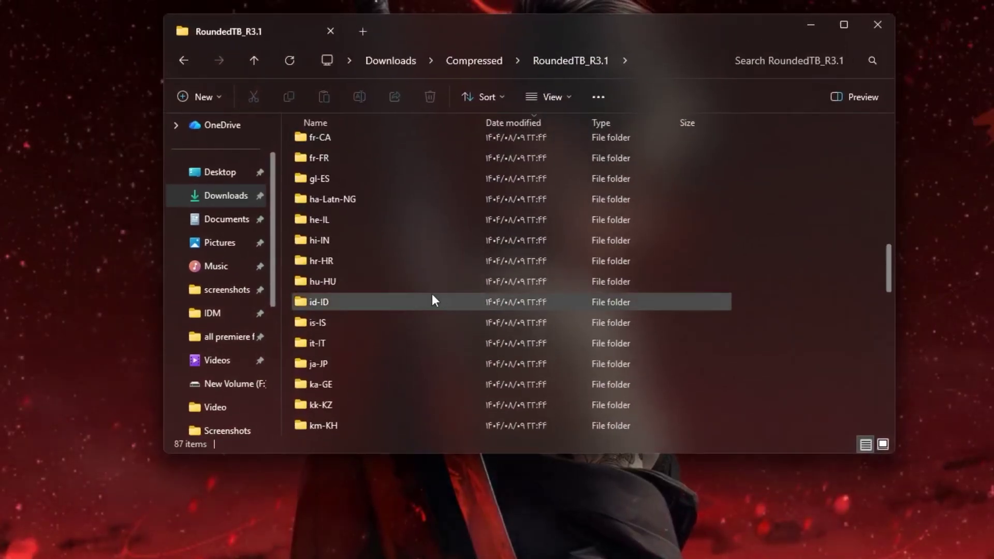
scroll(446, 305, "down", 6)
scroll(440, 307, "up", 1)
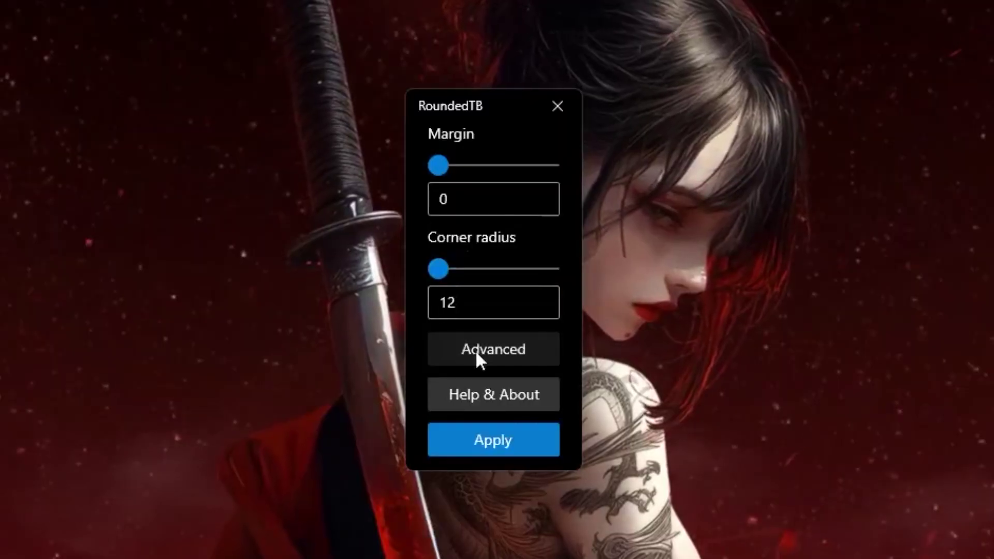
Give RoundedTB separate margins with top margin 5, enable fill when maximised, and apply
left_click(475, 350)
left_click(542, 198)
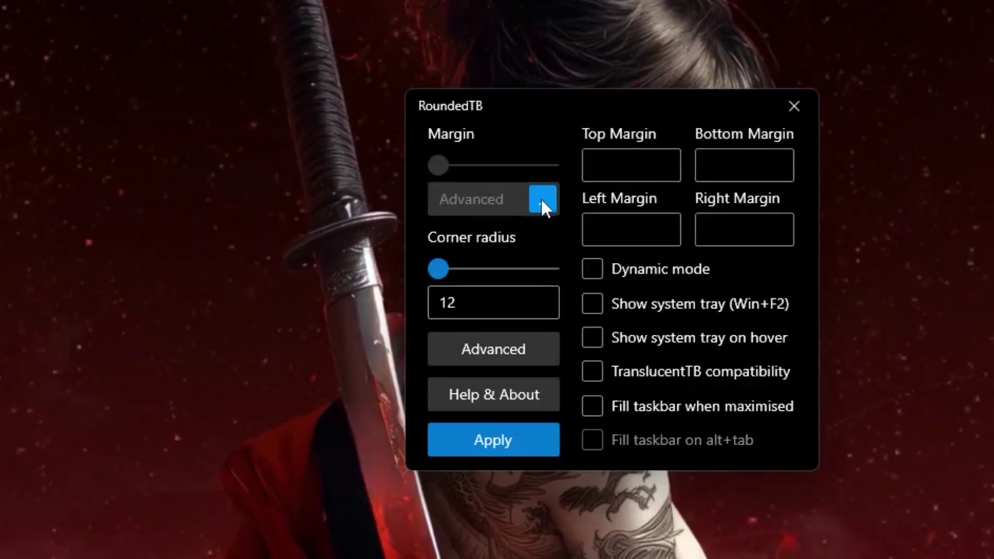
left_click(630, 165)
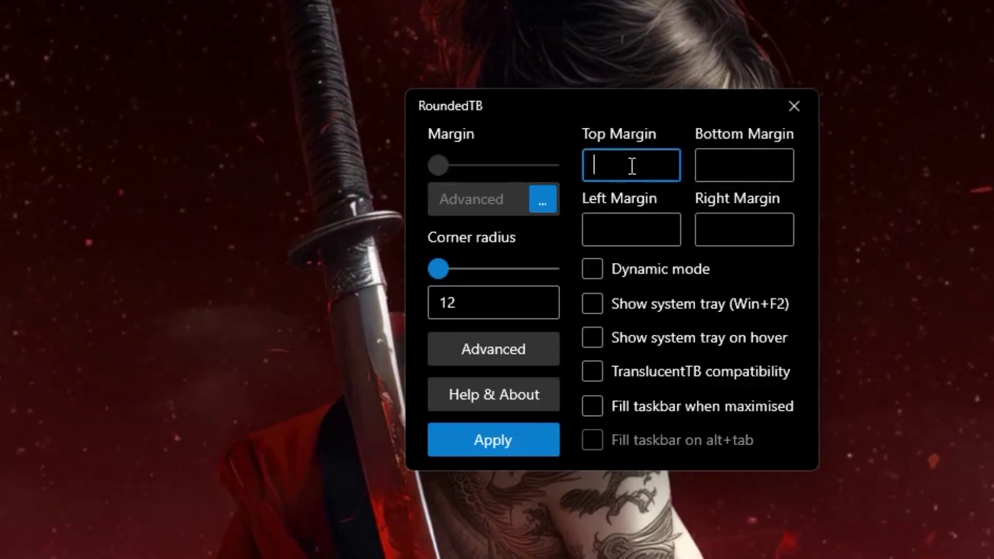
type("5")
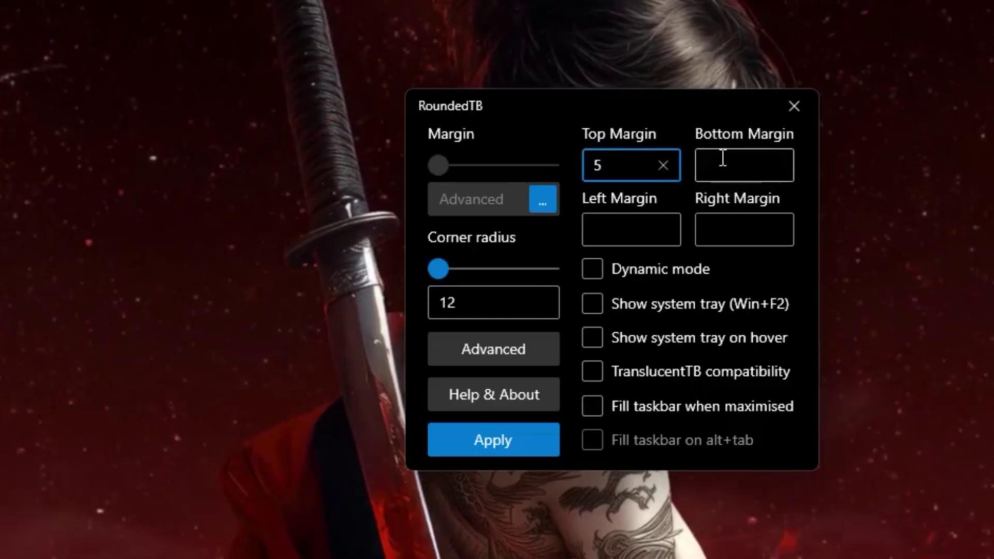
left_click(719, 159)
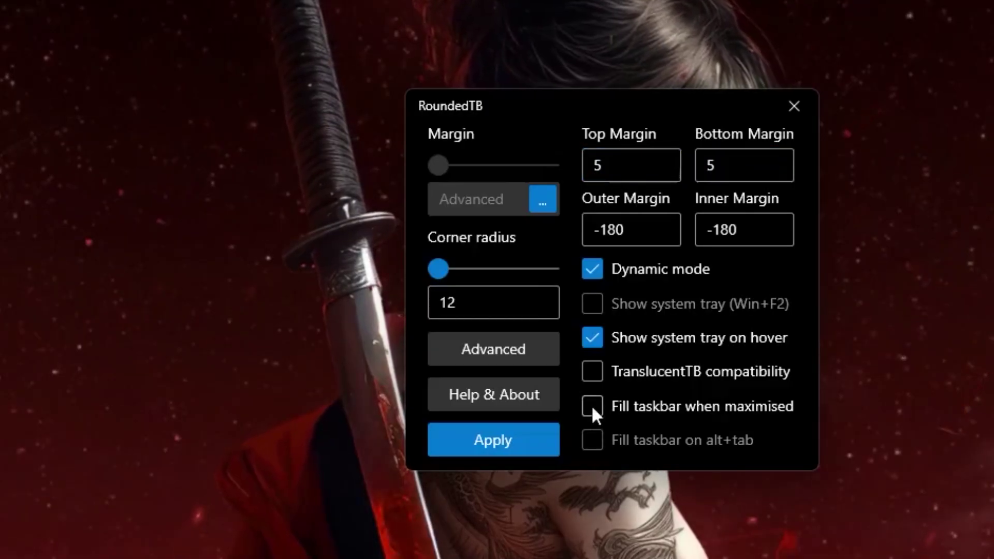
left_click(592, 406)
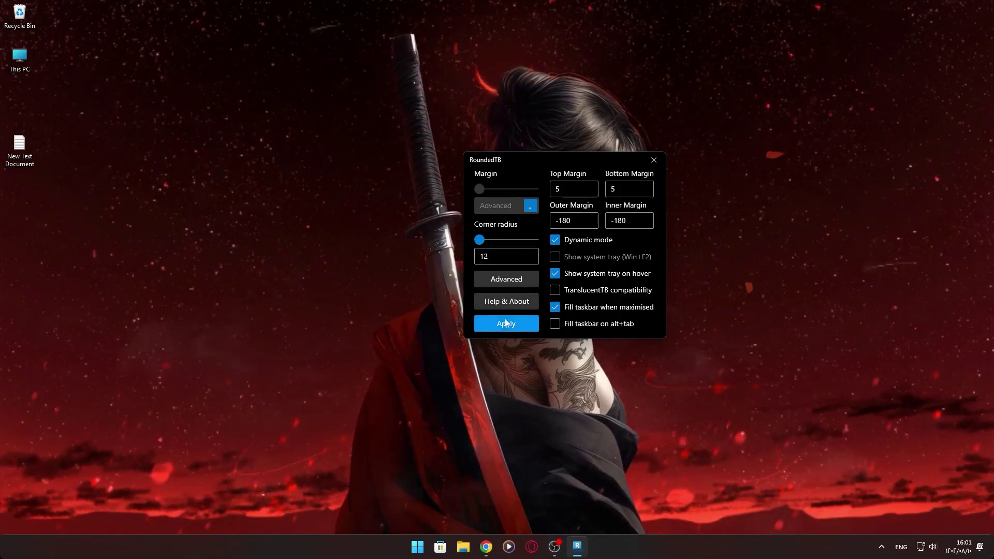
left_click(505, 324)
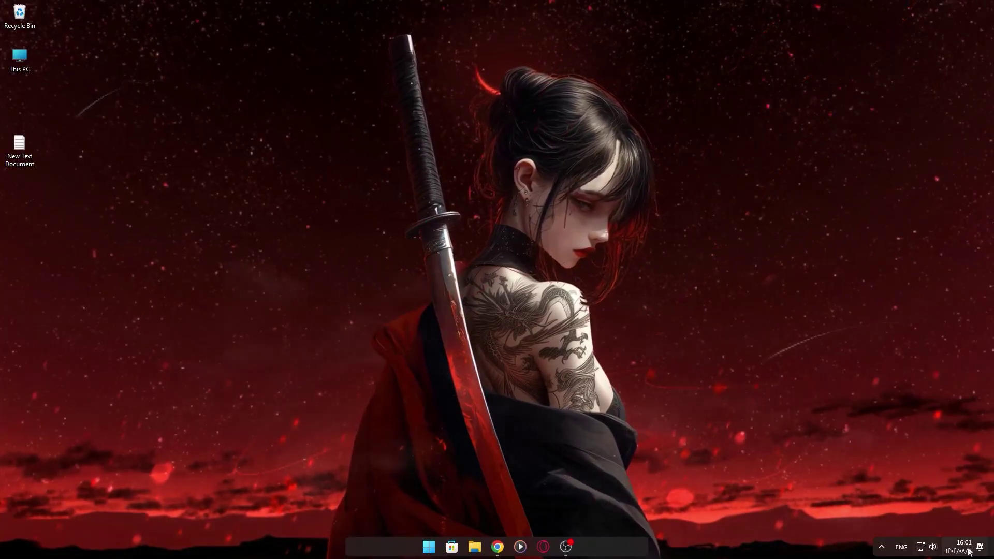
Enable TranslucentTB's Open at boot option from its tray icon
key("super")
type("no")
left_click(380, 254)
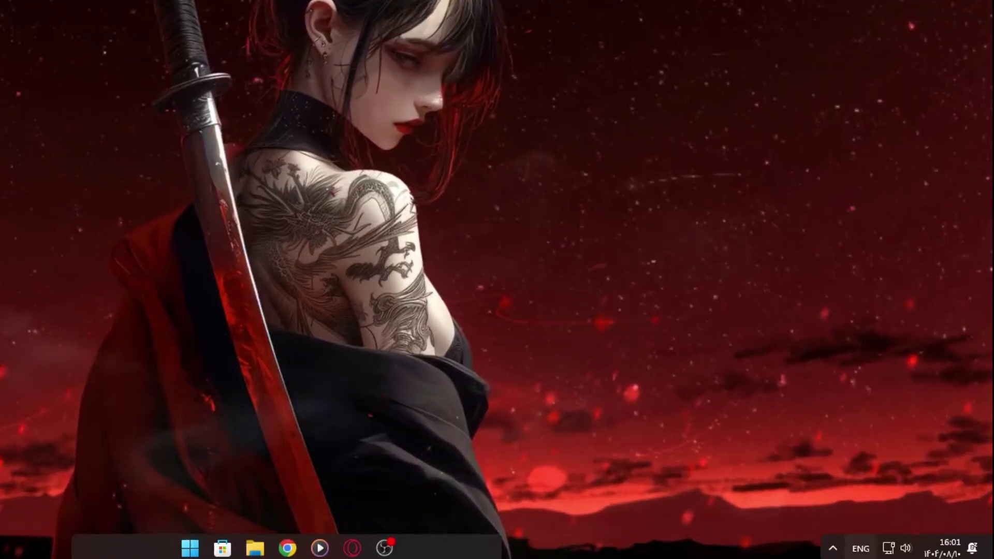
left_click(883, 548)
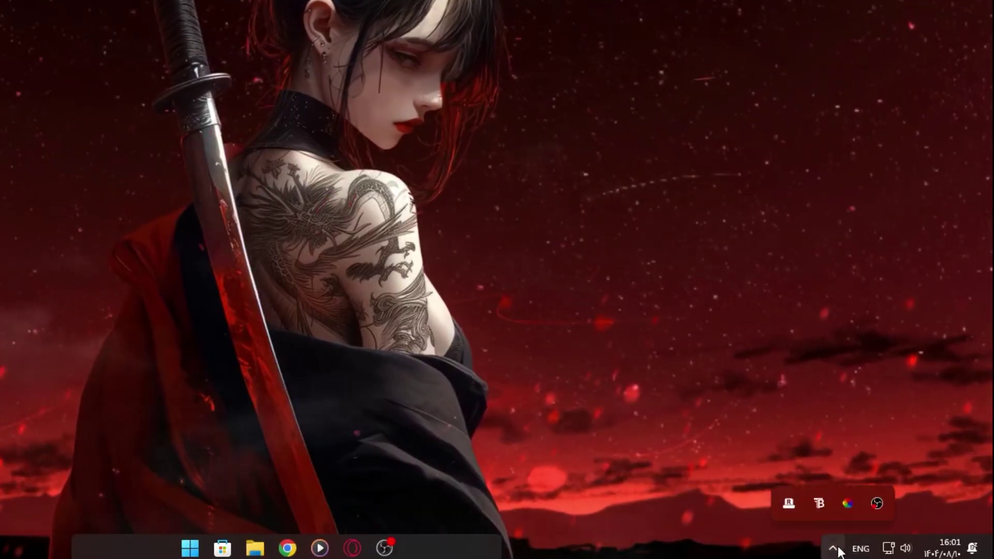
right_click(820, 508)
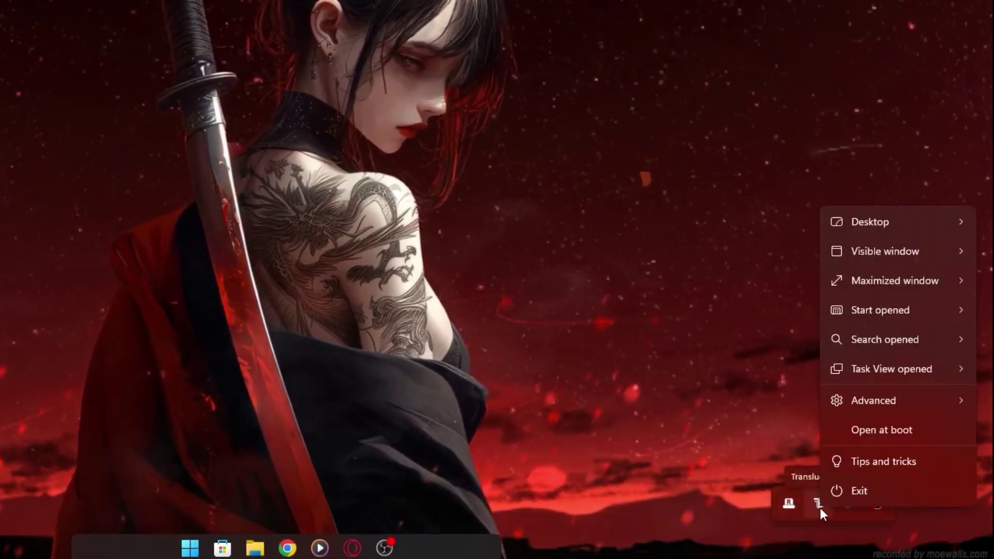
left_click(874, 429)
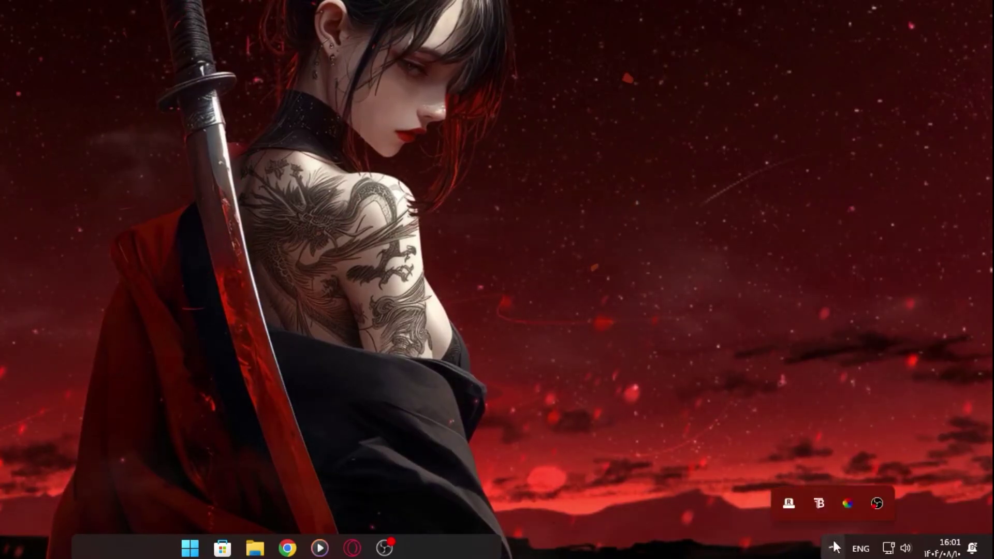
Set TranslucentTB's desktop taskbar to Clear and bring up the Chrome window with Google Drive
right_click(820, 502)
mouse_move(869, 280)
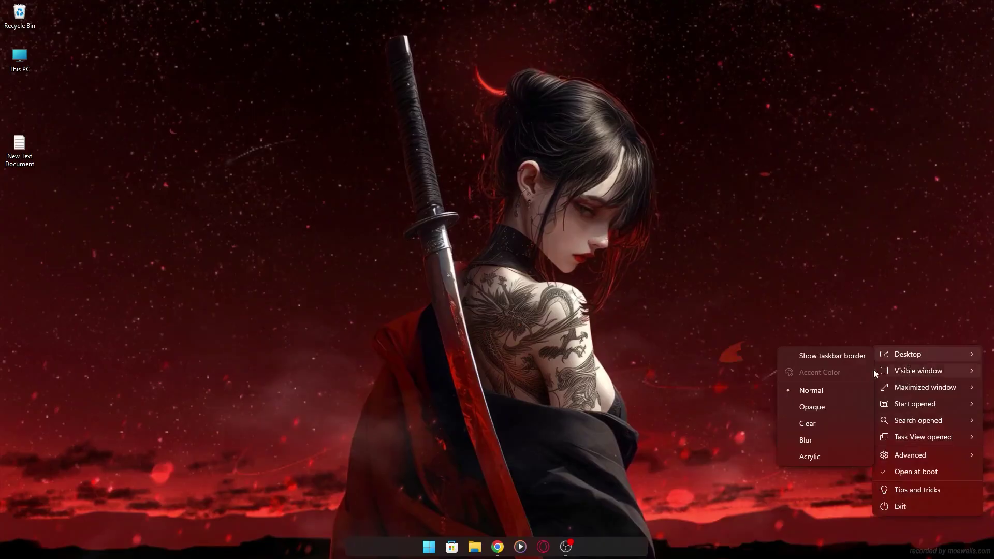
left_click(807, 423)
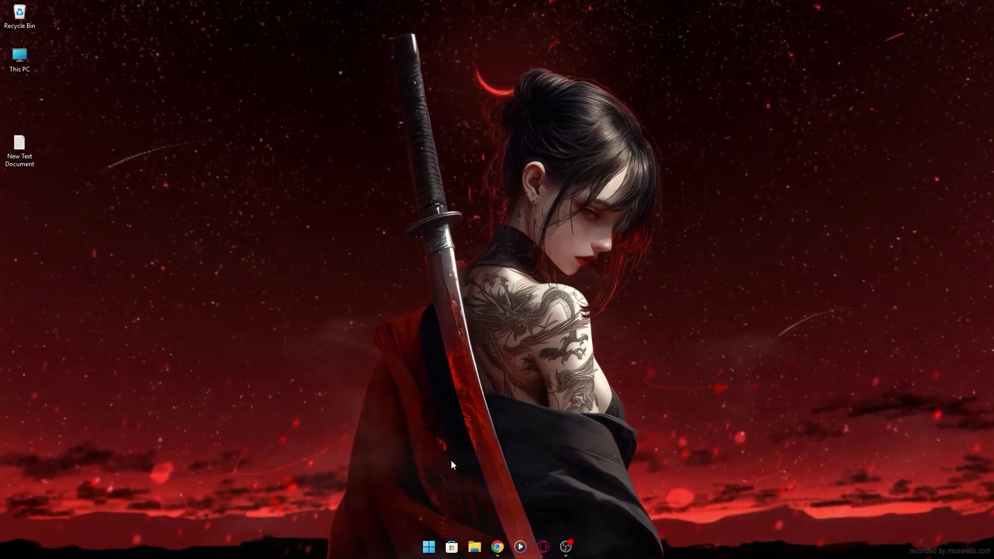
left_click(496, 547)
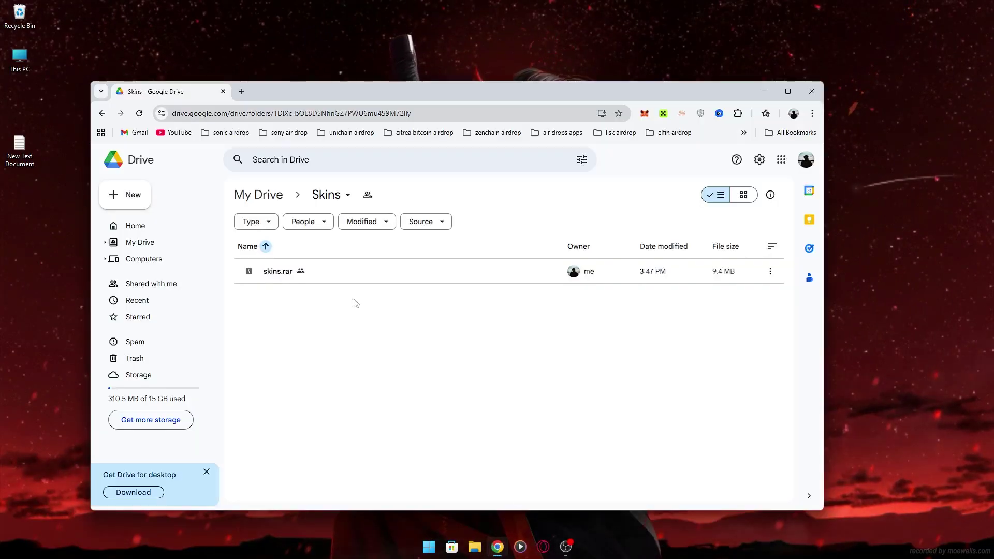
left_click_drag(449, 88, 471, 75)
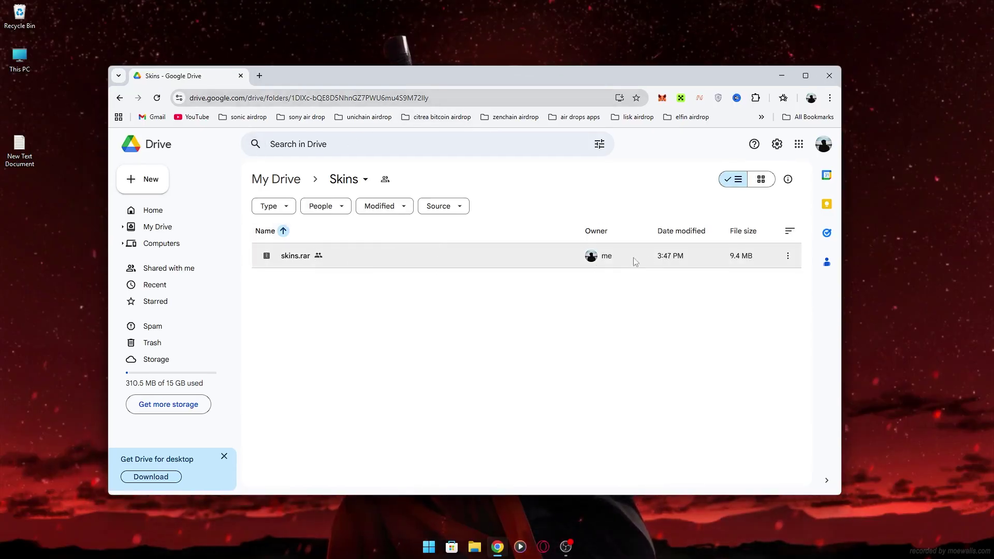
Extract the skins archive in Downloads to a skins folder and open that folder
right_click(488, 255)
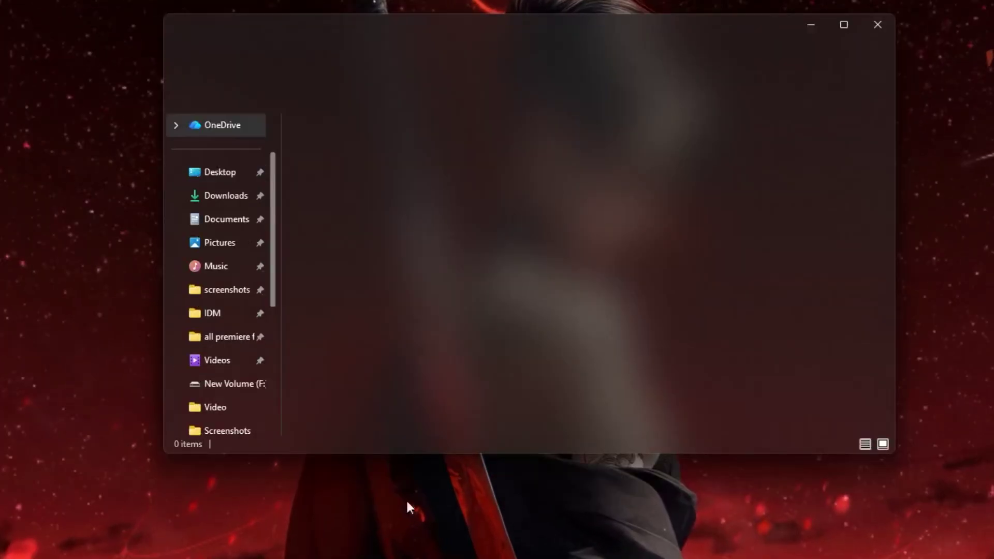
left_click(217, 195)
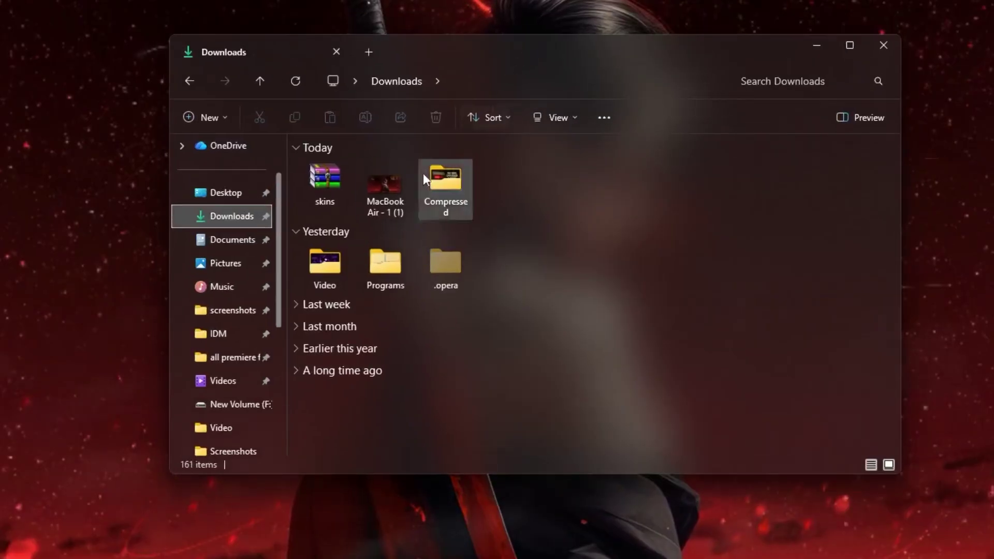
right_click(326, 193)
left_click(396, 496)
left_click(383, 300)
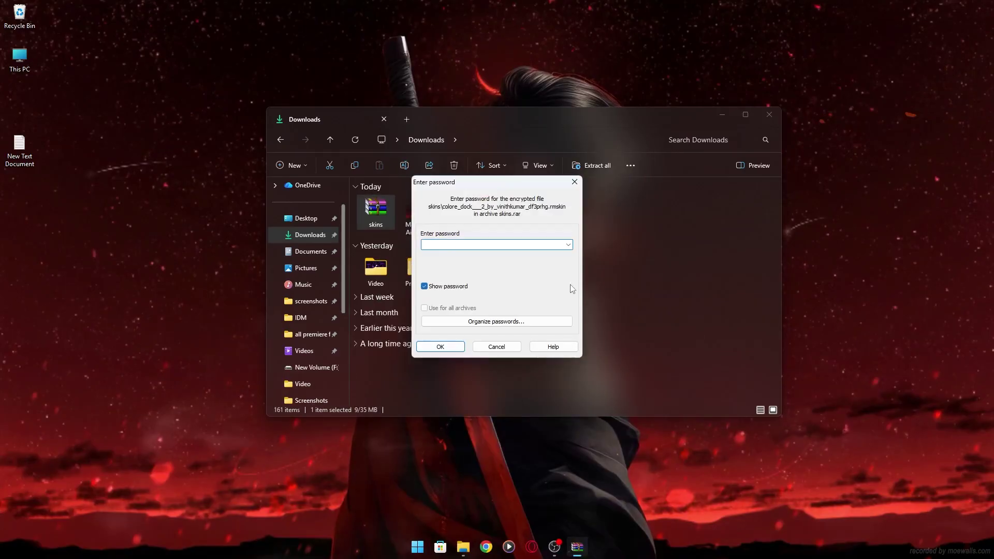
key("Return")
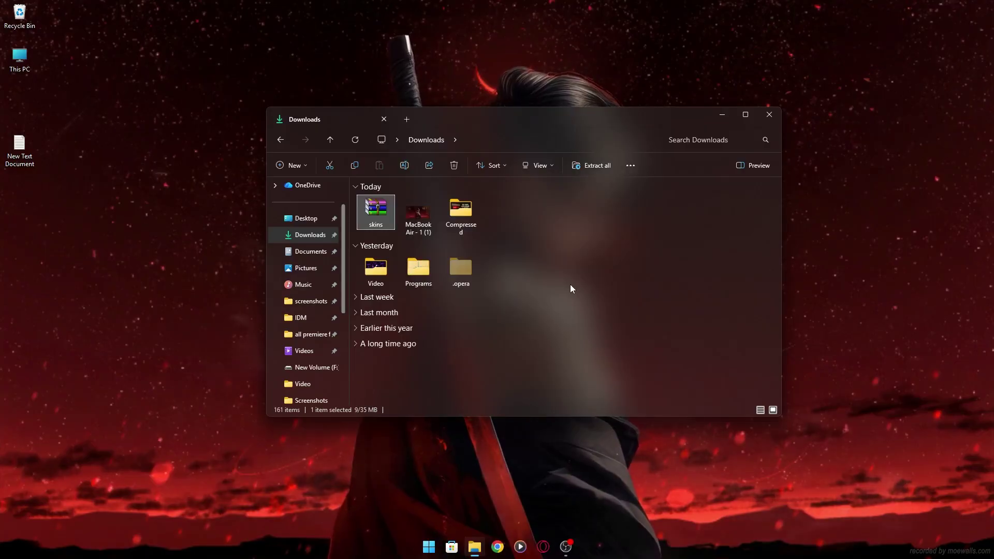
double_click(508, 221)
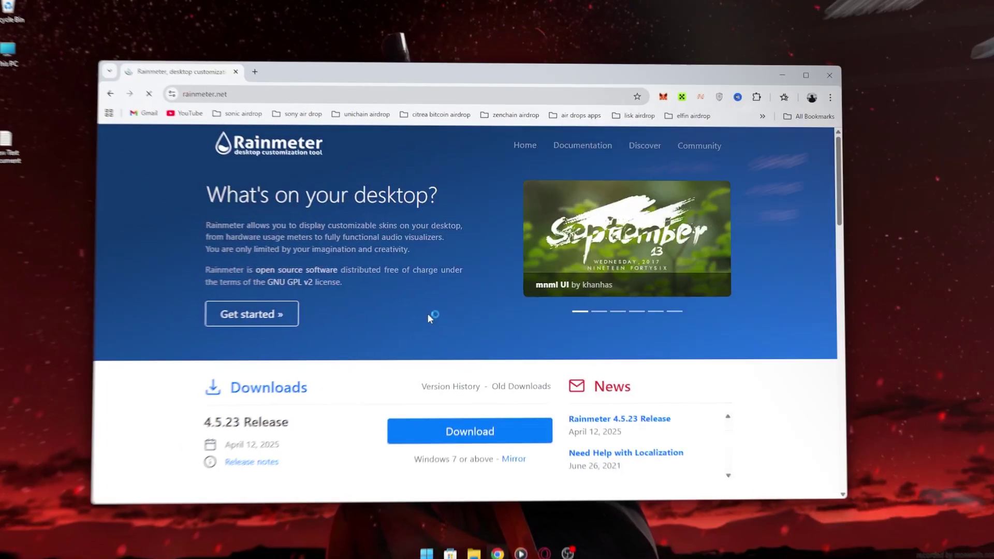
Scroll the Rainmeter website to the Downloads section offering the 4.5.23 release
scroll(428, 317, "down", 3)
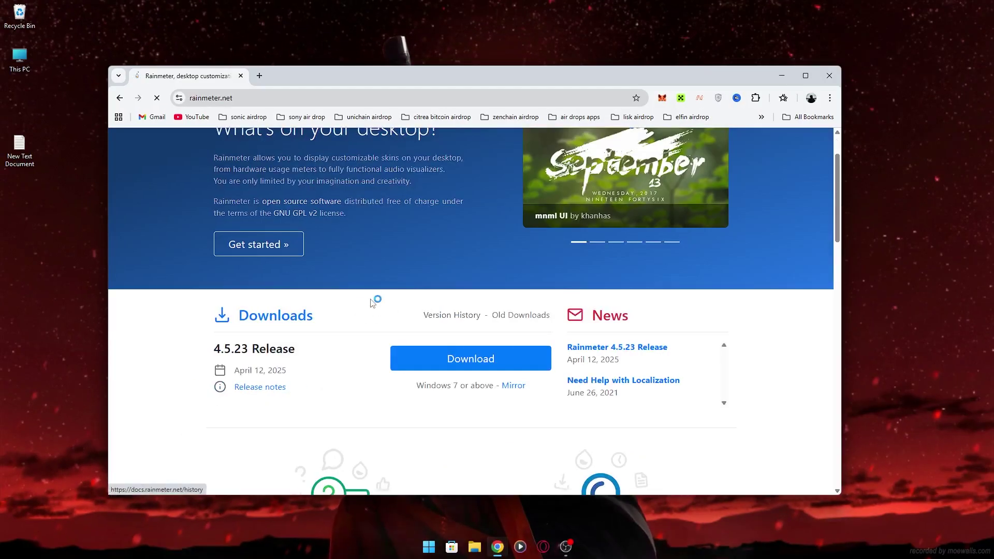
scroll(316, 320, "up", 2)
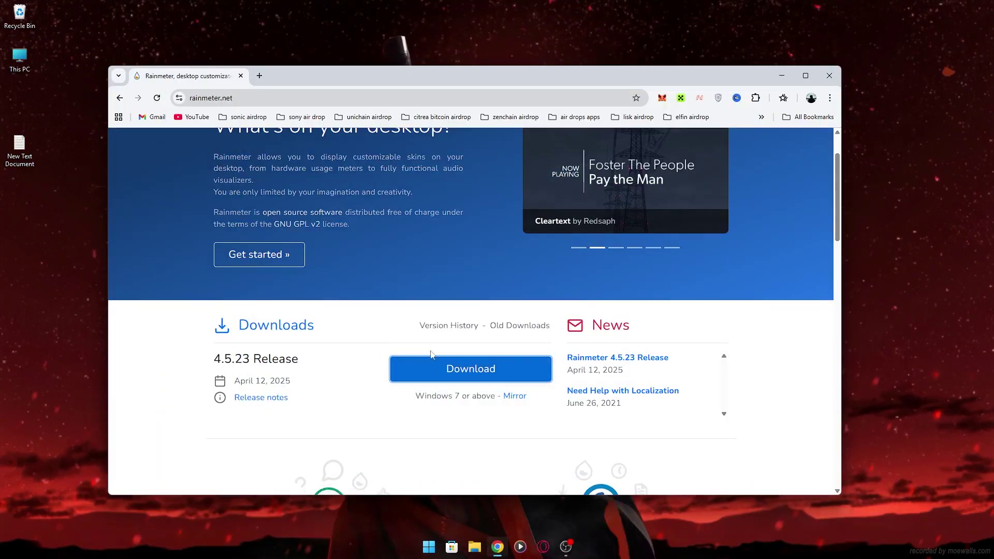
scroll(430, 354, "down", 1)
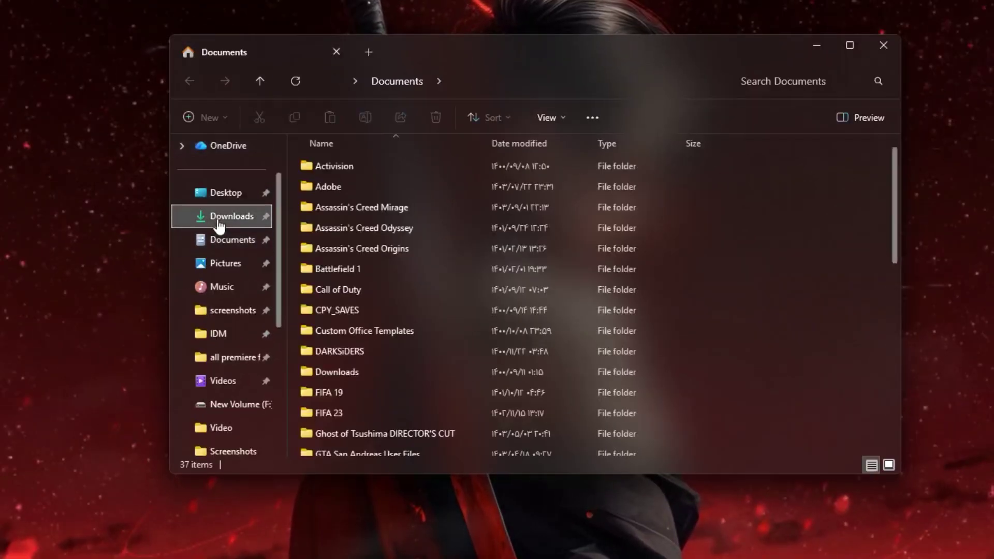
From Downloads > skins, install the cybercircle .rmskin through Rainmeter's Skin Installer
left_click(228, 216)
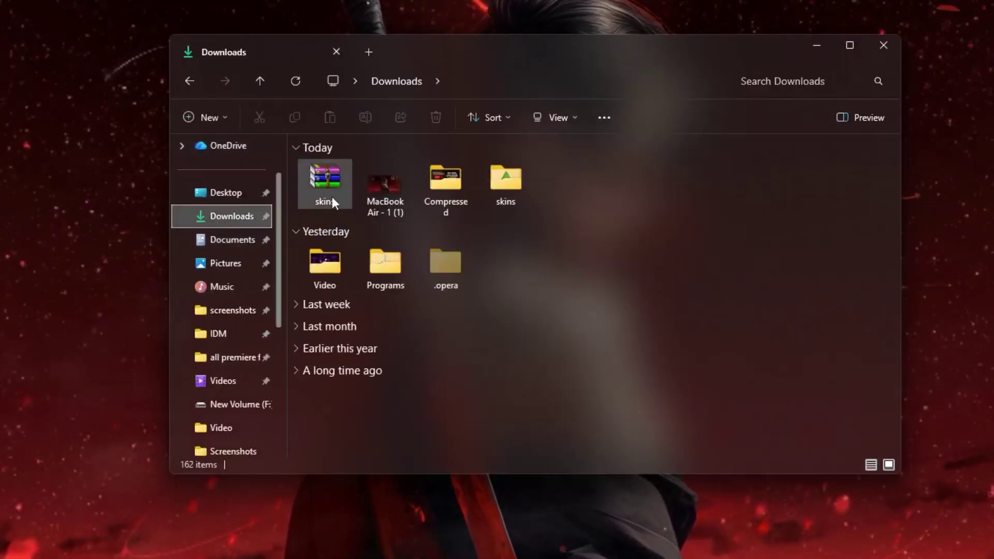
double_click(502, 185)
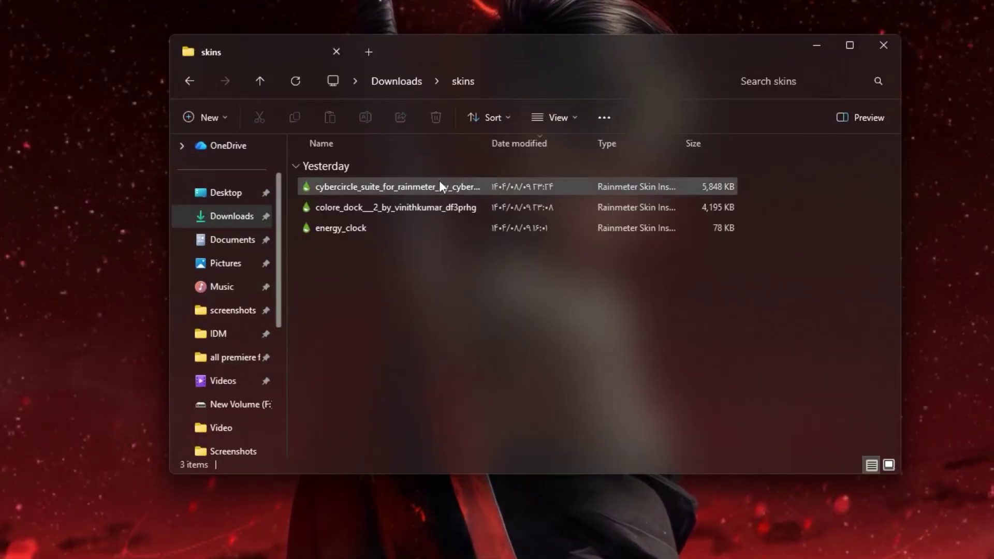
double_click(375, 192)
left_click(545, 382)
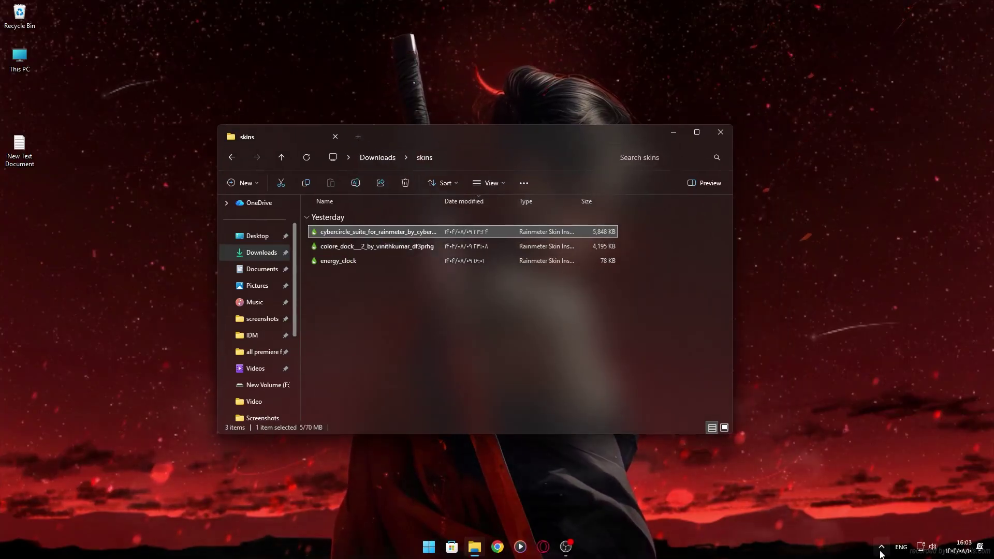
Load CyberCircles RAM.ini next to the CPU circle, then close Manage Rainmeter
left_click(880, 549)
right_click(838, 489)
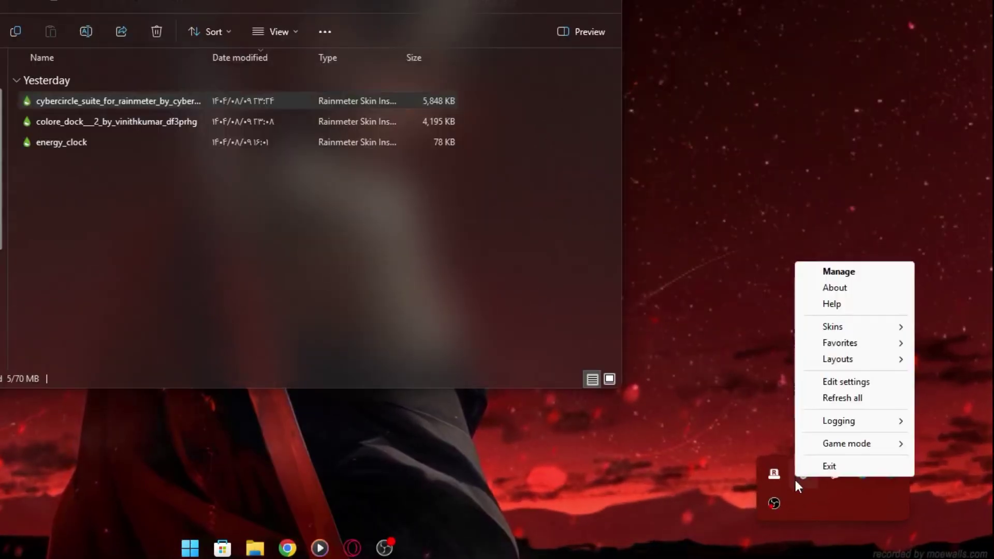
left_click(833, 272)
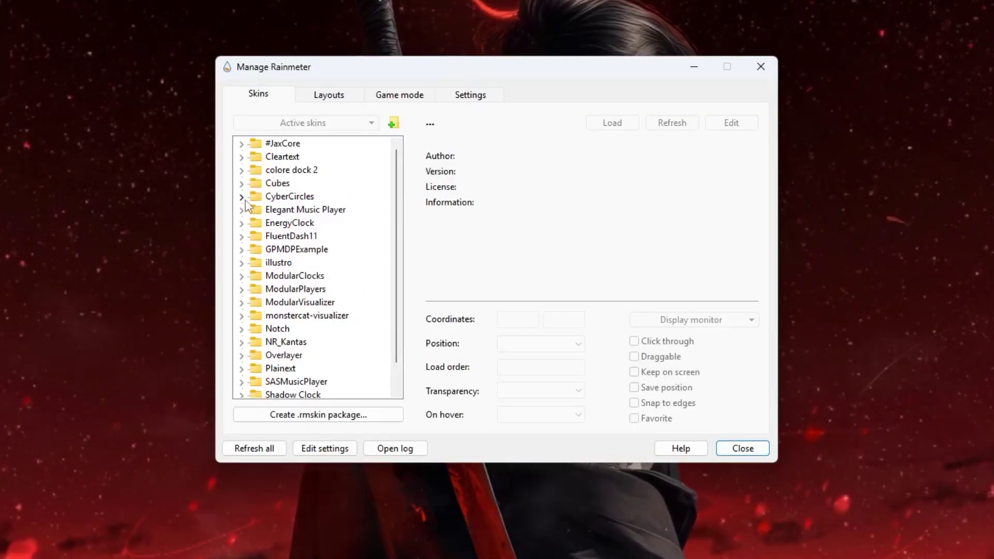
left_click(241, 196)
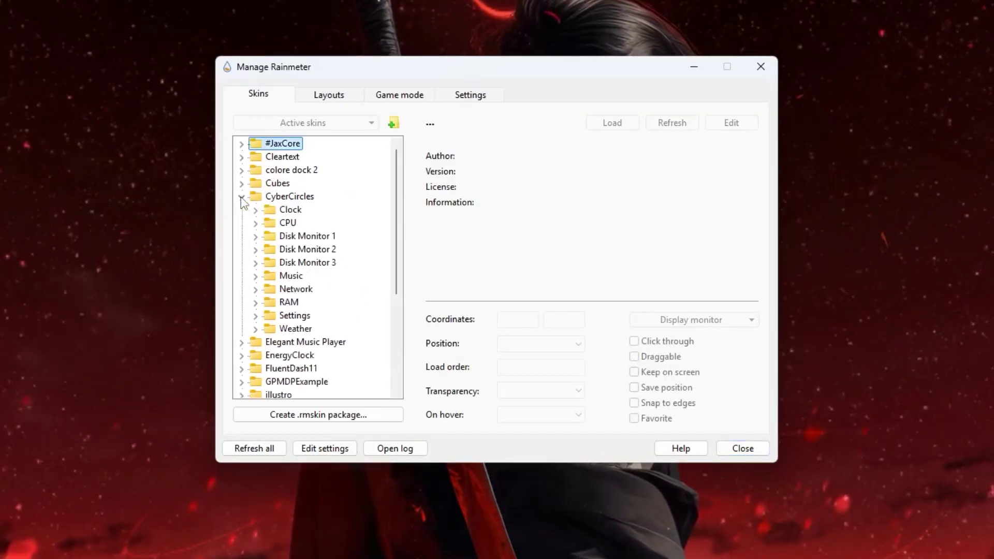
left_click(255, 223)
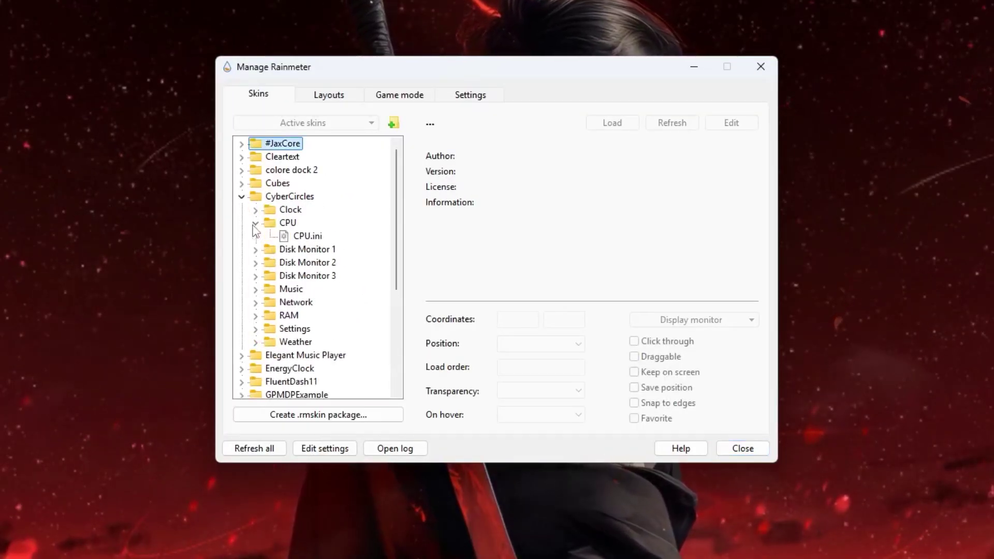
left_click(310, 236)
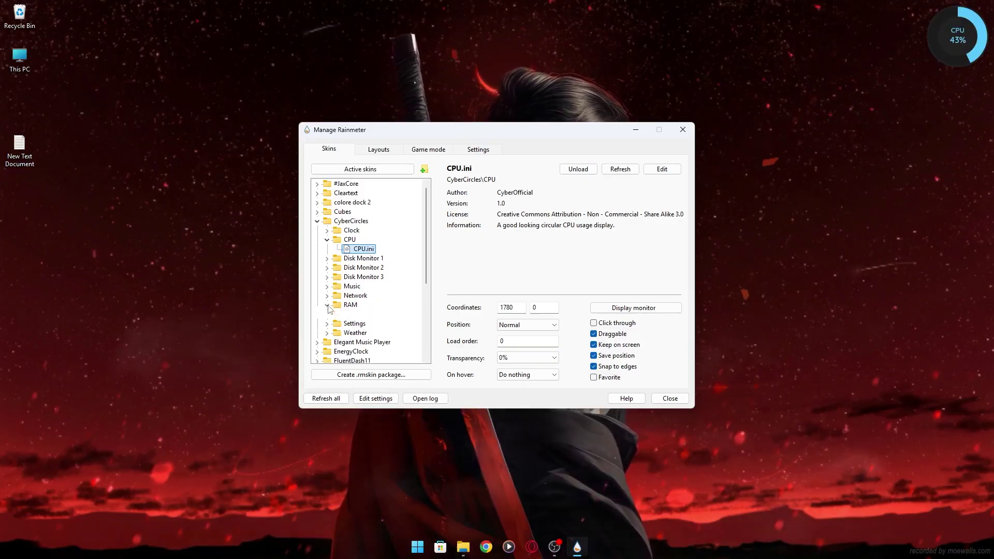
double_click(361, 315)
key("Escape")
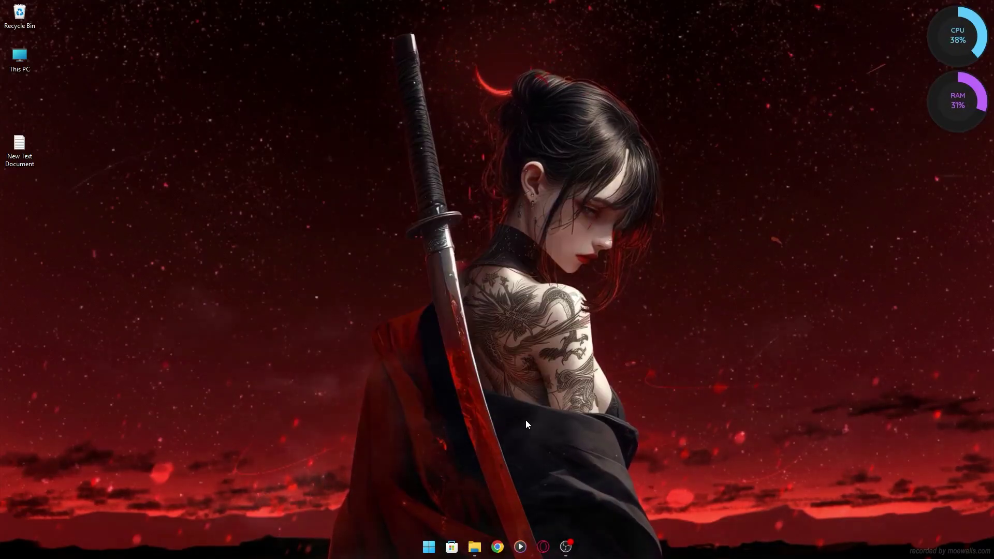
Install the Colore Dock 2 skin from its .rmskin file in Downloads
left_click(472, 553)
double_click(359, 246)
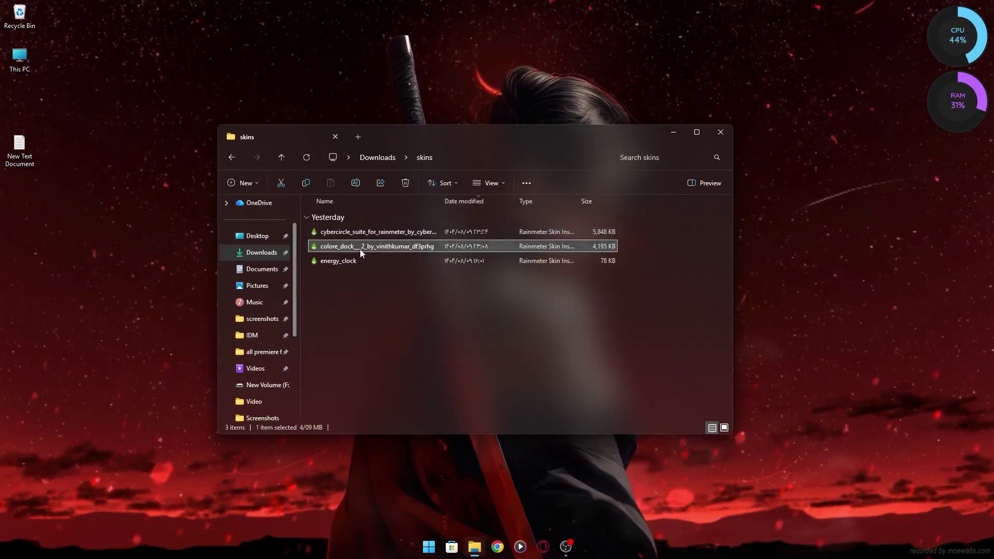
left_click(521, 369)
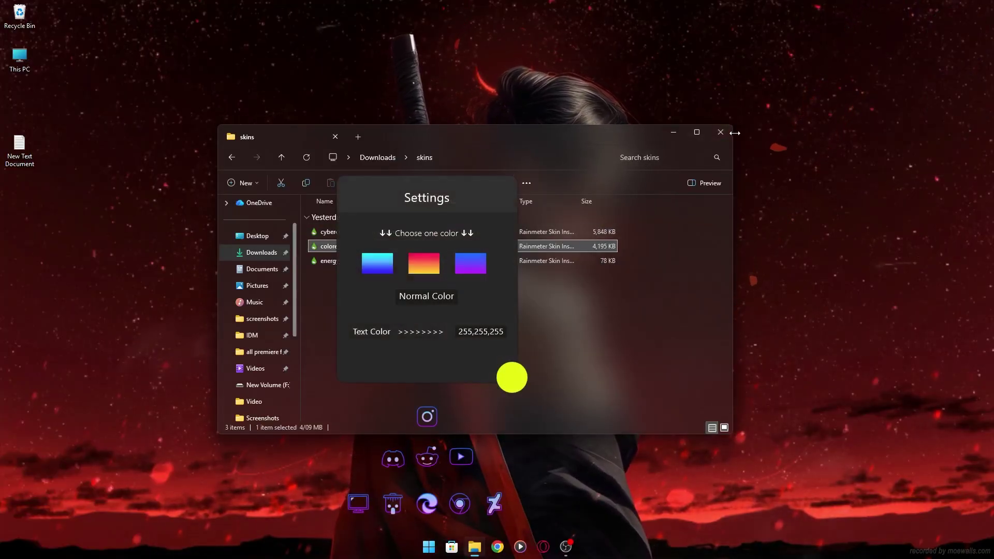
Minimize File Explorer and unload the monitor icon from the dock
left_click(673, 133)
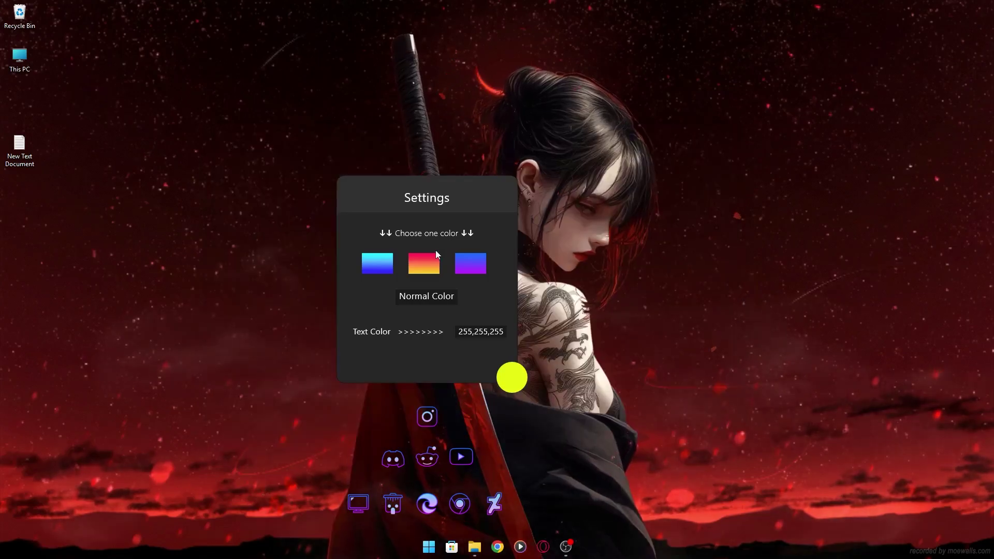
right_click(707, 297)
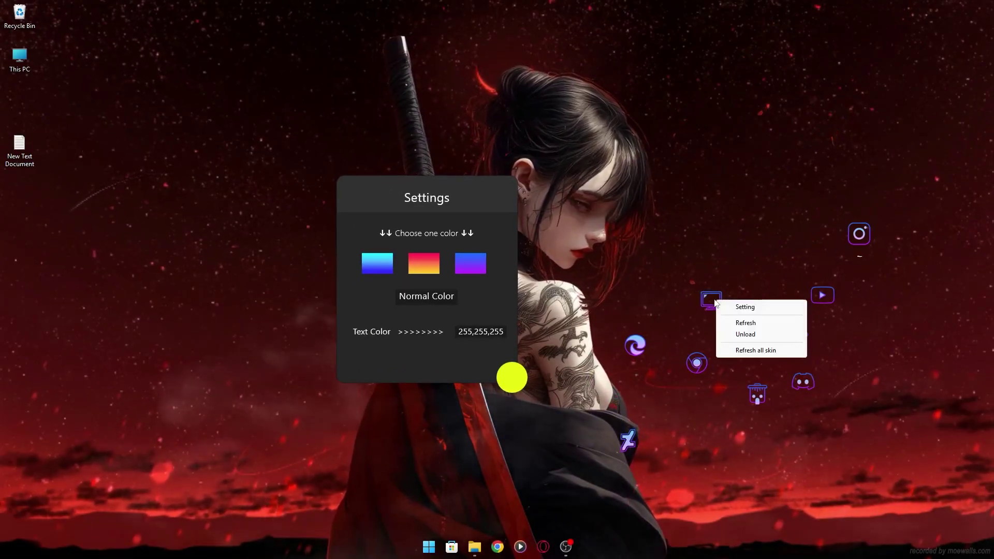
left_click(730, 331)
right_click(629, 351)
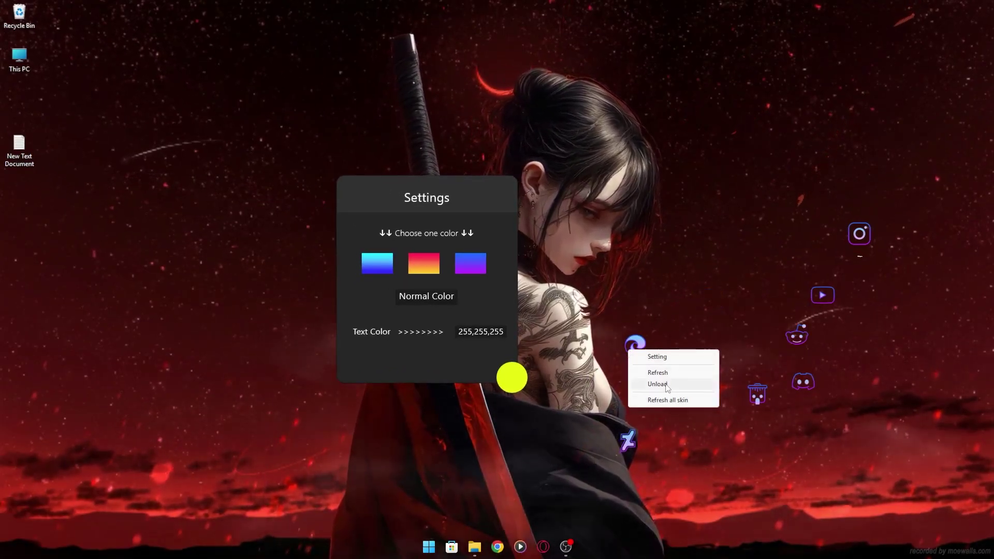
Load colore dock 2 > Telegram > Telegram.ini to add a Telegram icon to the dock
left_click(655, 357)
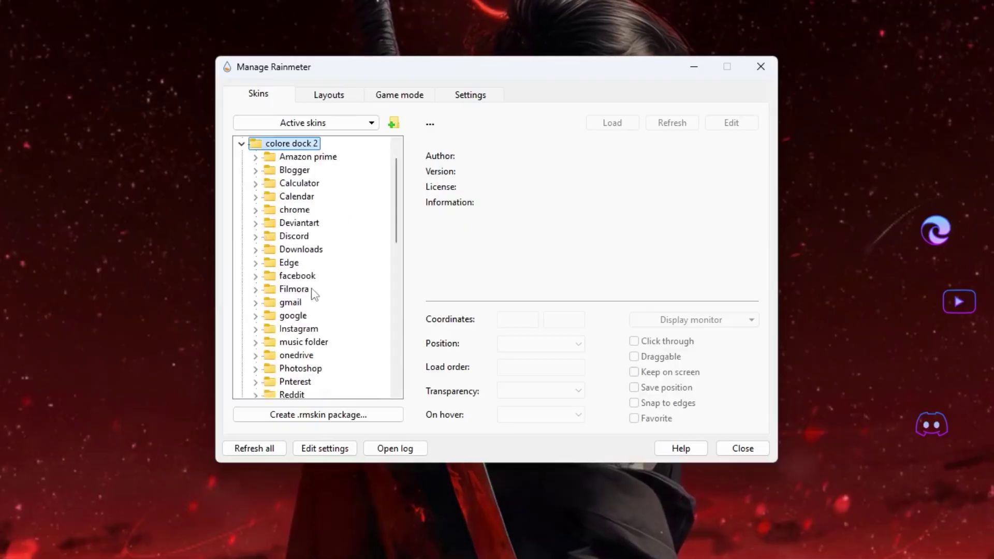
scroll(300, 259, "down", 1)
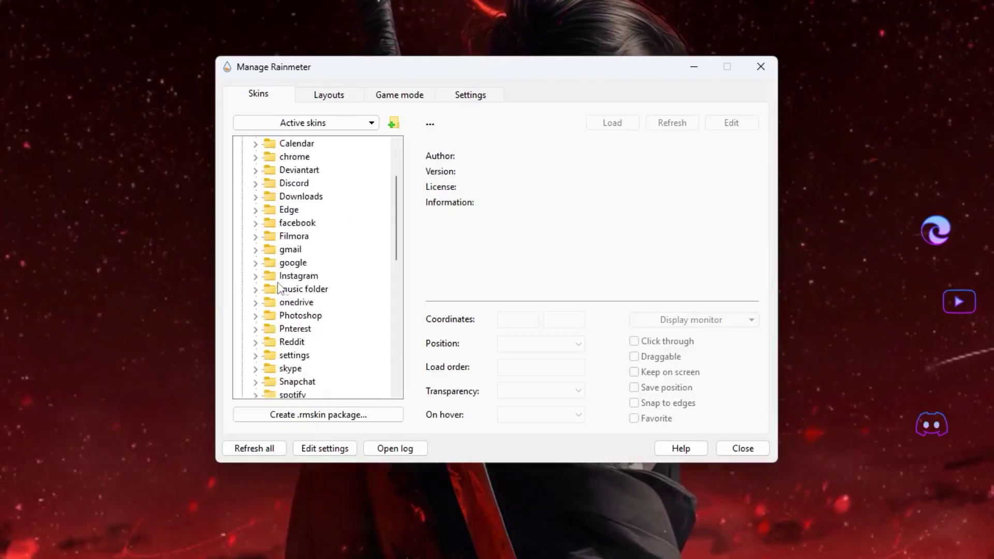
scroll(399, 251, "down", 1)
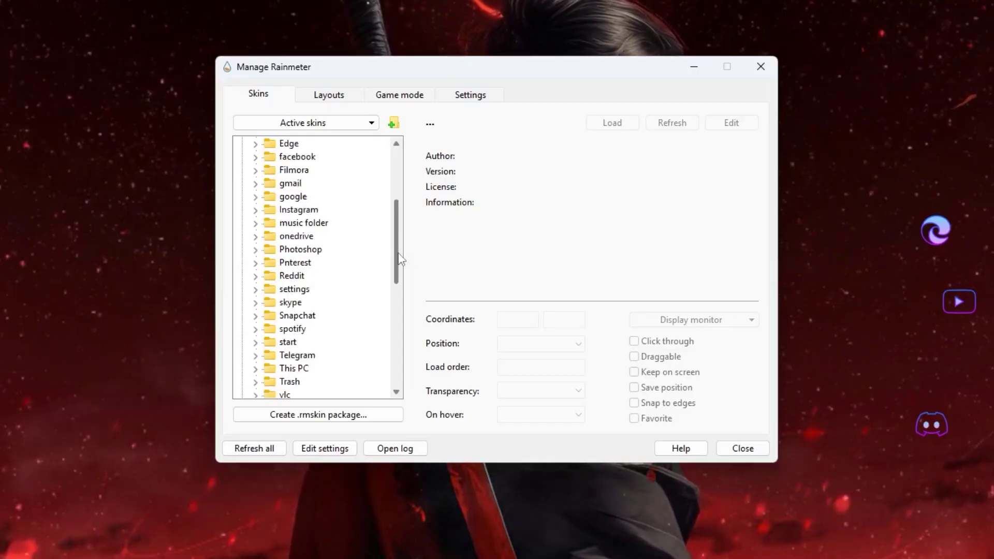
left_click_drag(399, 259, 402, 269)
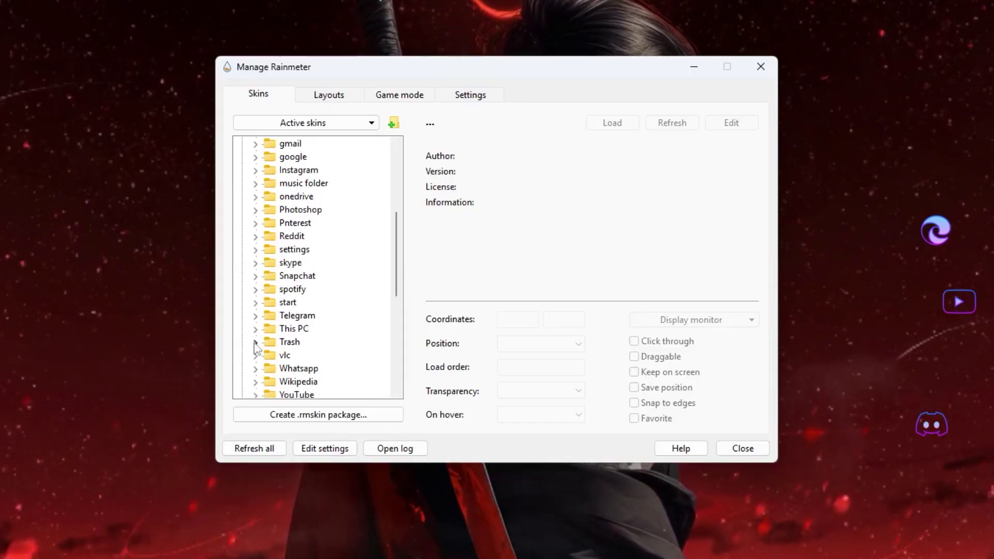
double_click(289, 330)
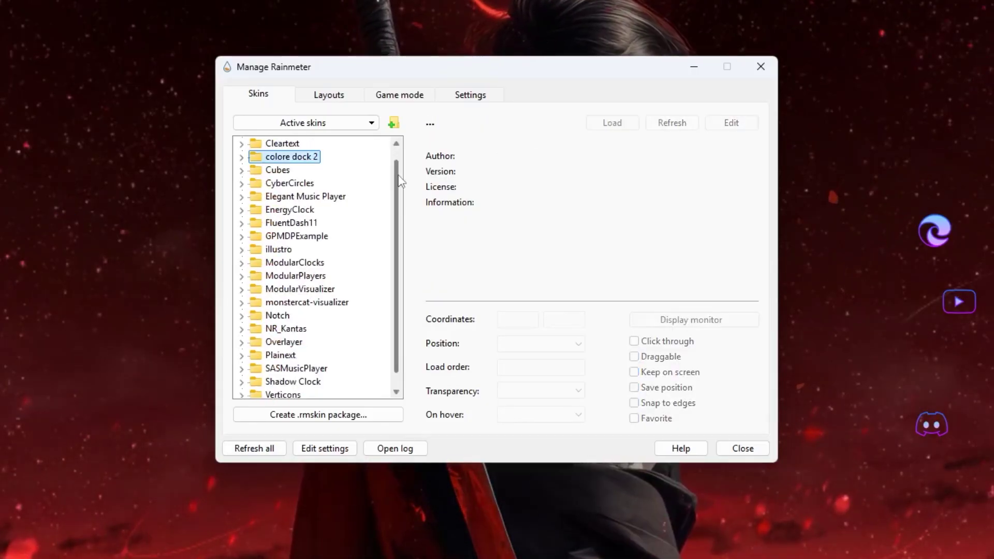
Load EnergyClock.ini and drag the clock to the desktop's top right
left_click(278, 213)
left_click(241, 209)
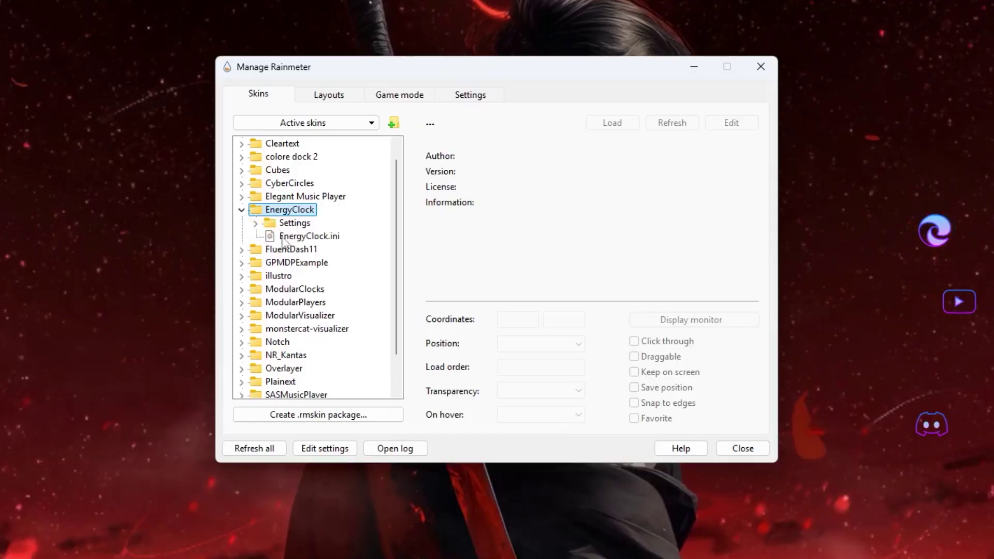
left_click(282, 238)
left_click_drag(28, 20, 823, 23)
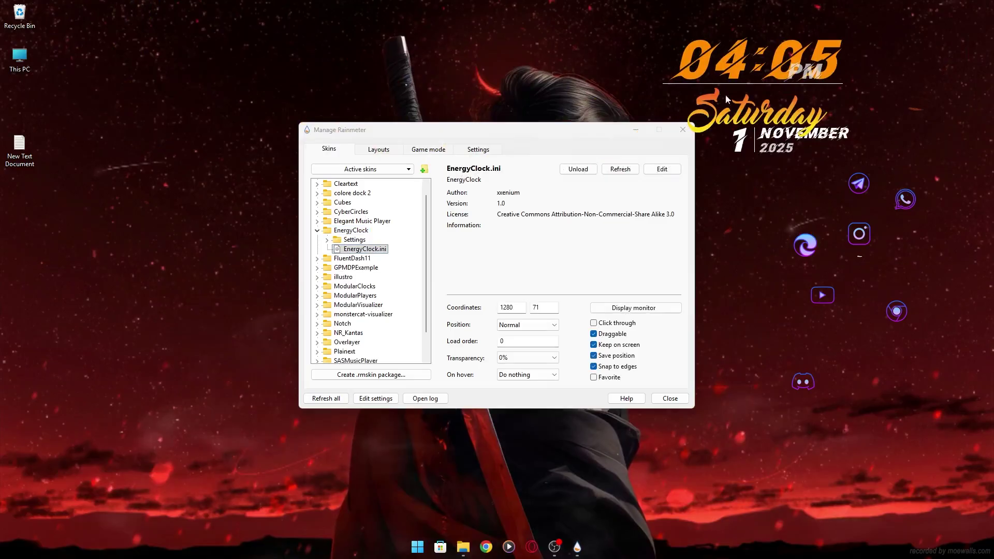
Reload the CyberCircles CPU and RAM circles, then close the skin manager
left_click_drag(600, 136, 543, 142)
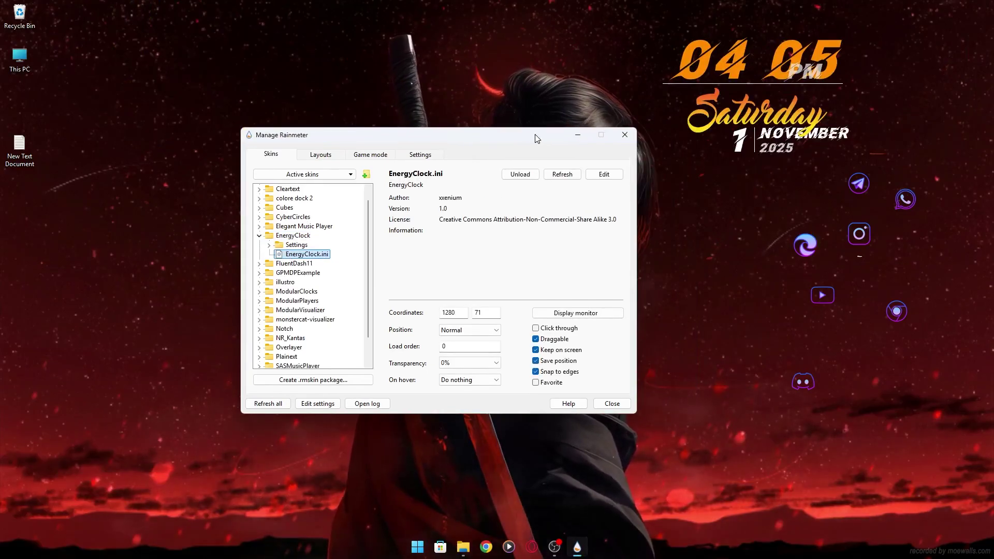
left_click(578, 136)
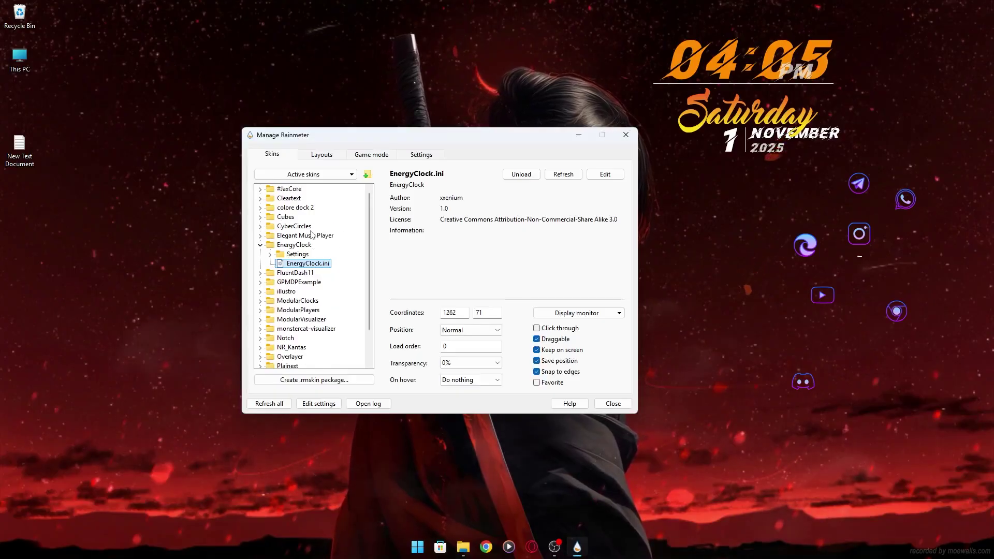
left_click(260, 227)
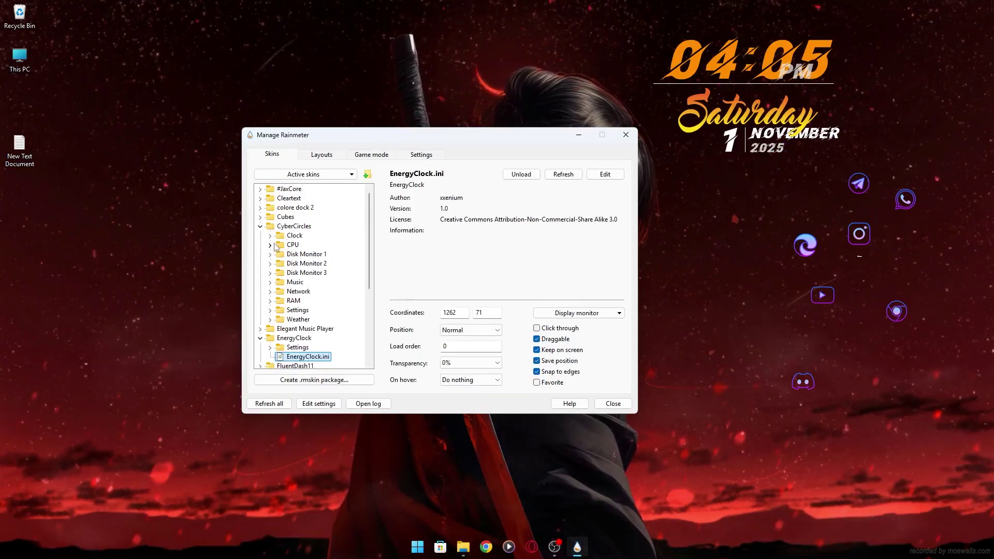
double_click(298, 254)
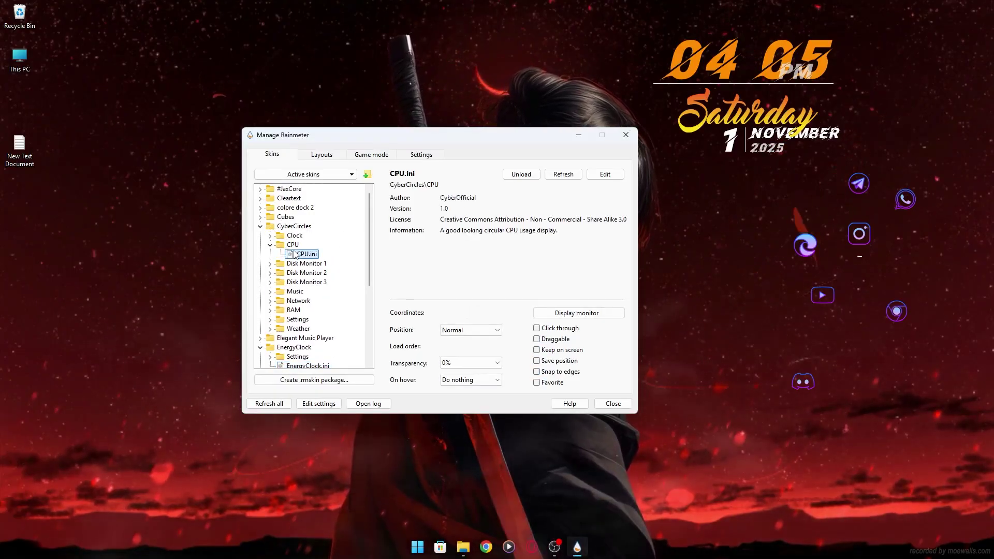
left_click(270, 310)
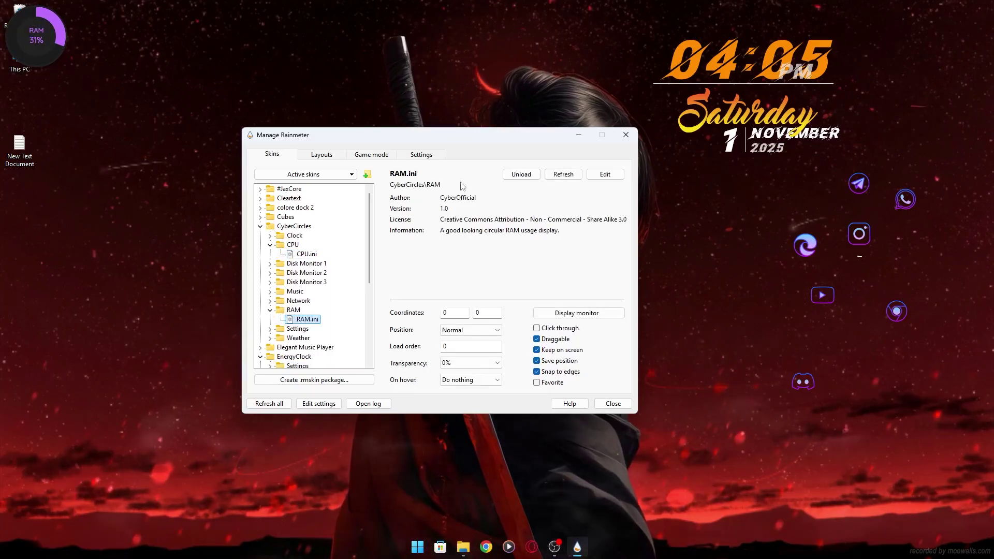
left_click(626, 134)
Move the usage circles top-right and eyedrop the clock's orange as the CPU circle colour
left_click_drag(36, 36, 965, 35)
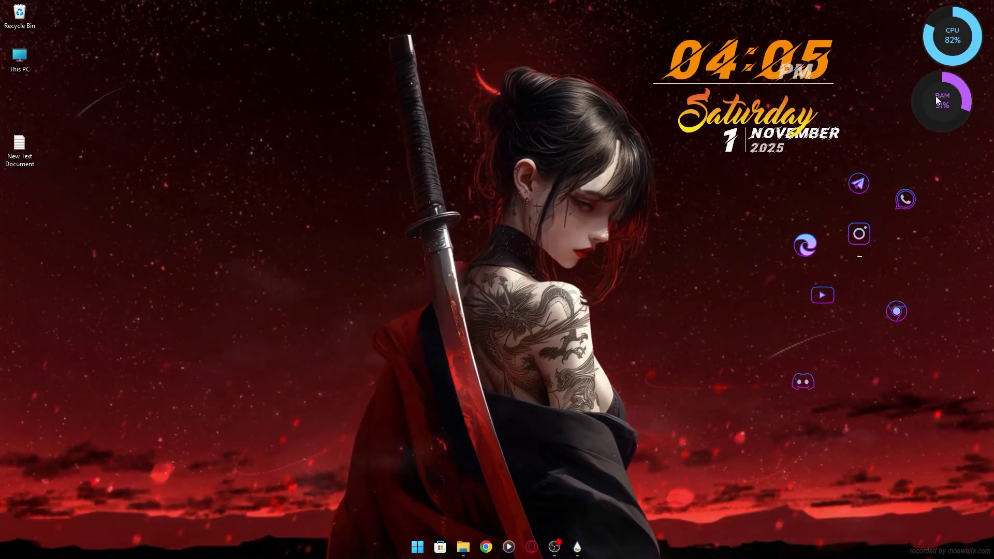
right_click(952, 76)
left_click(910, 20)
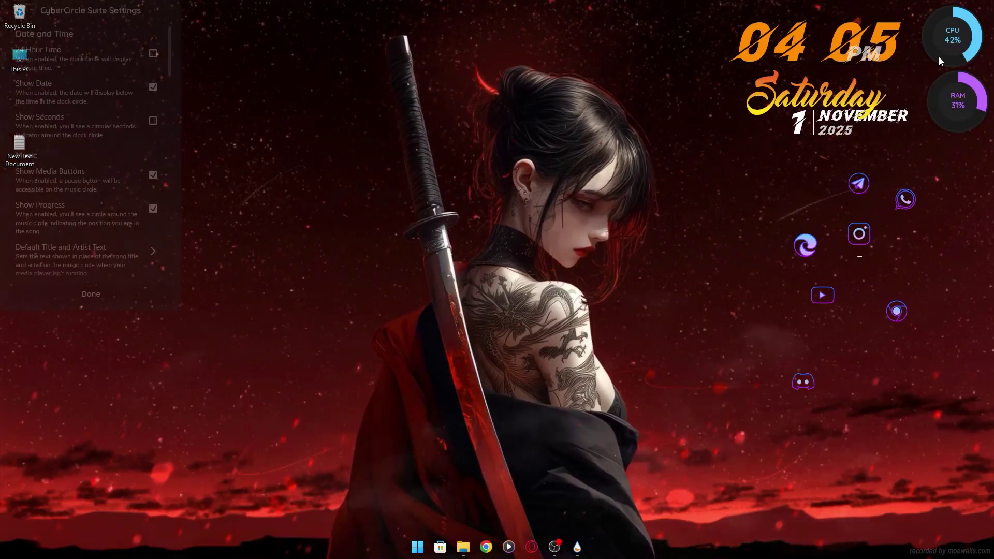
scroll(91, 155, "down", 5)
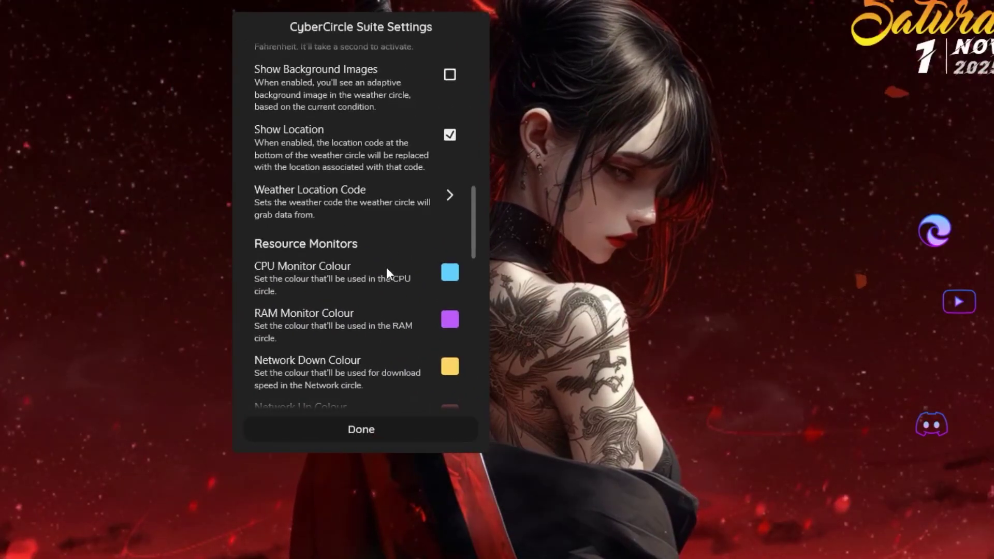
left_click(449, 236)
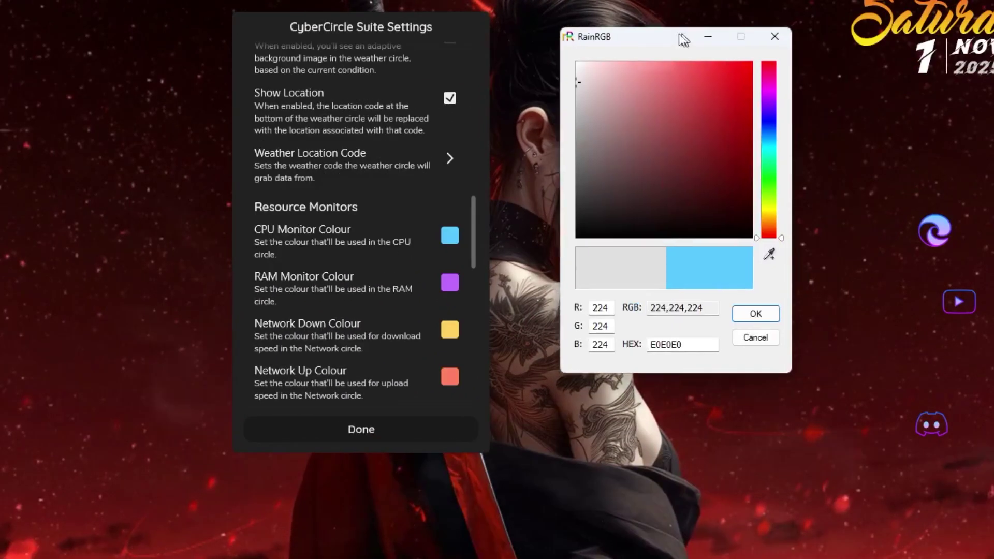
left_click_drag(682, 38, 638, 50)
left_click(724, 266)
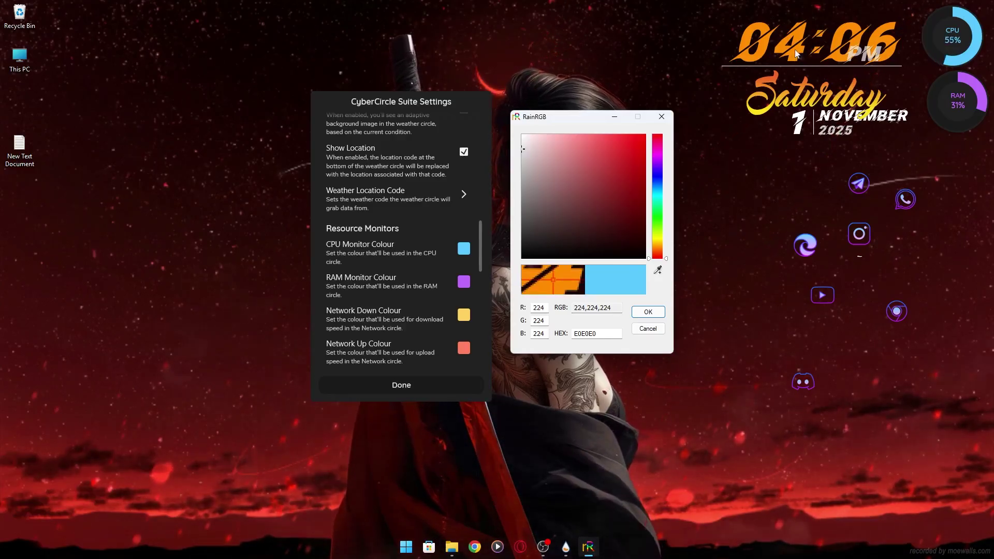
left_click(796, 54)
left_click(648, 311)
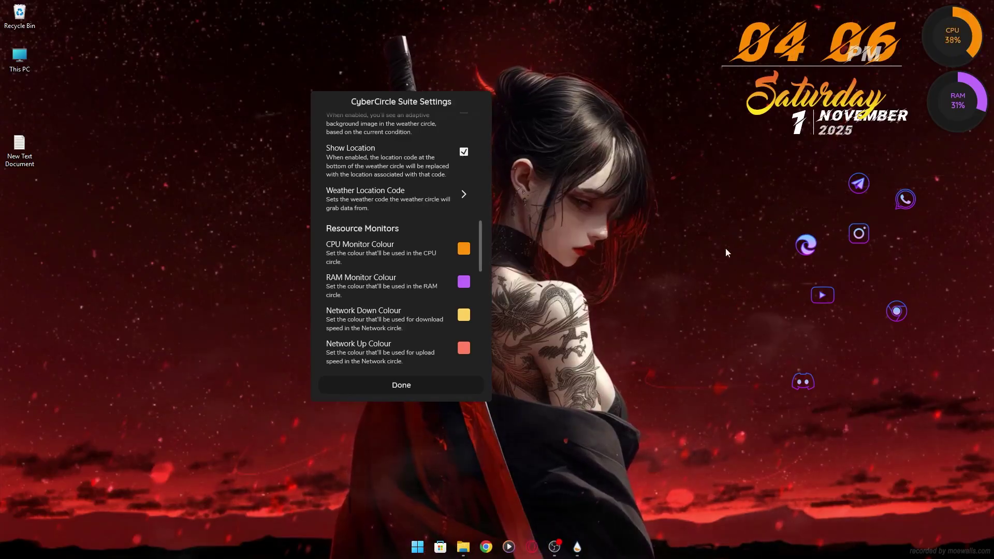
Set the RAM Monitor Colour to the CPU ring's orange (255,140,0) with the eyedropper
left_click(463, 282)
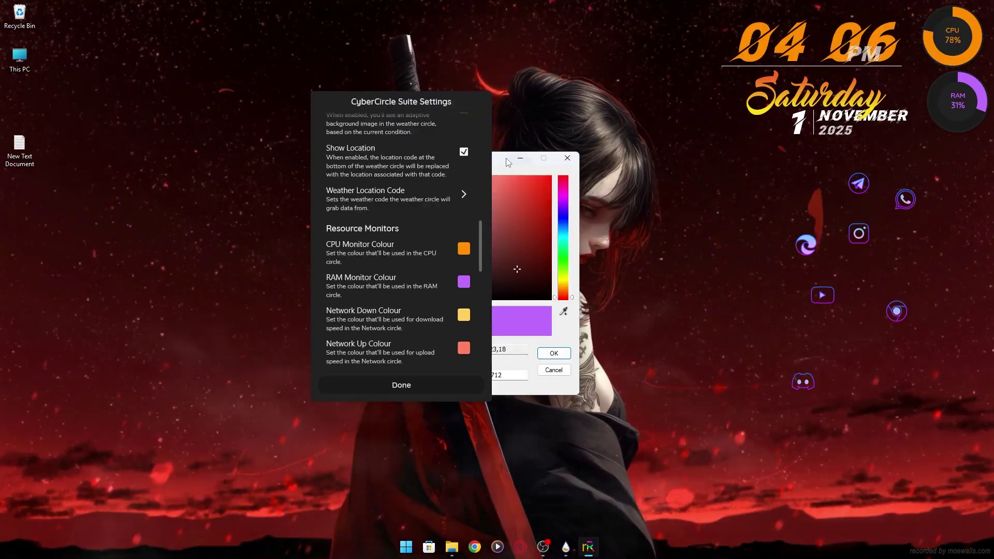
left_click(629, 309)
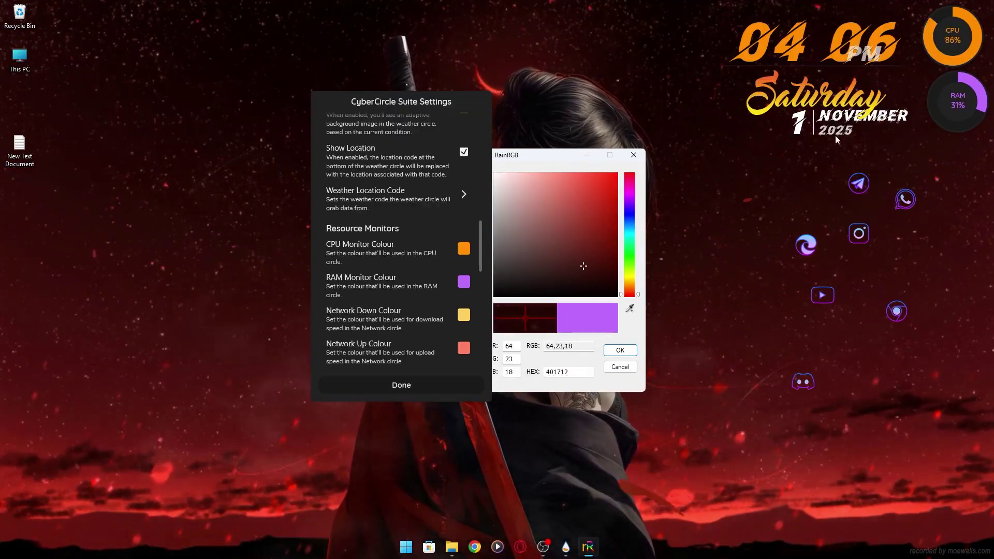
left_click(932, 47)
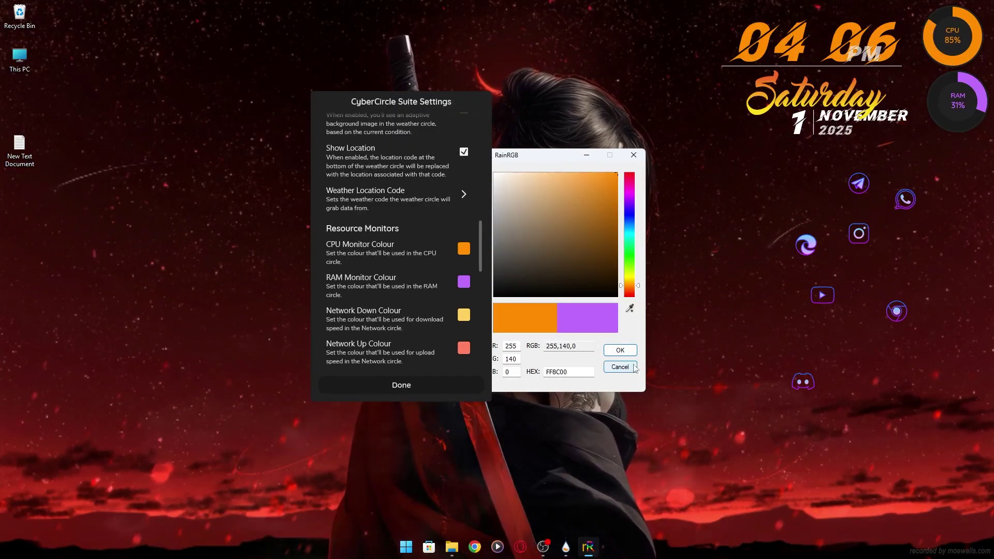
left_click(620, 352)
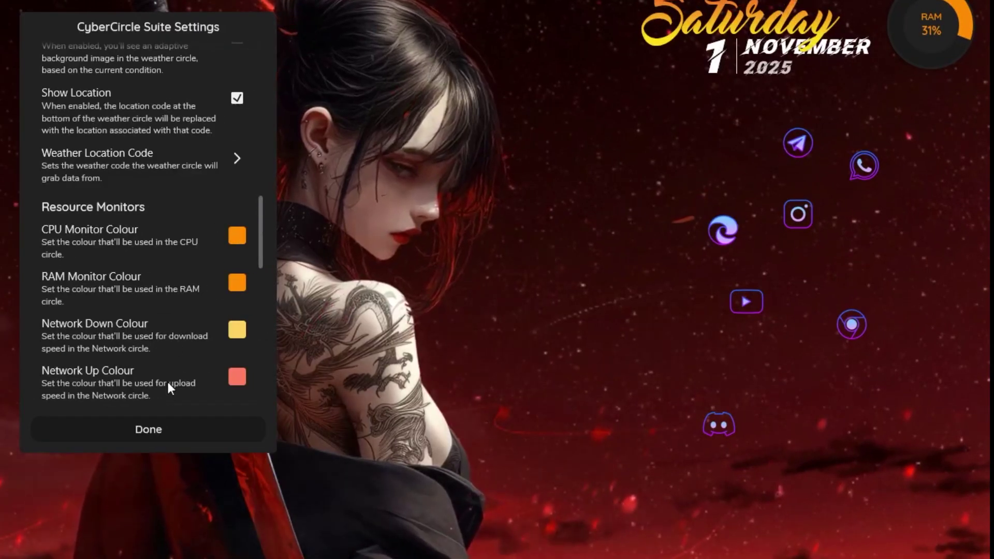
Arrange the dock icons vertically and try the red-orange and blue-purple icon gradients
left_click(149, 430)
left_click_drag(798, 143, 917, 99)
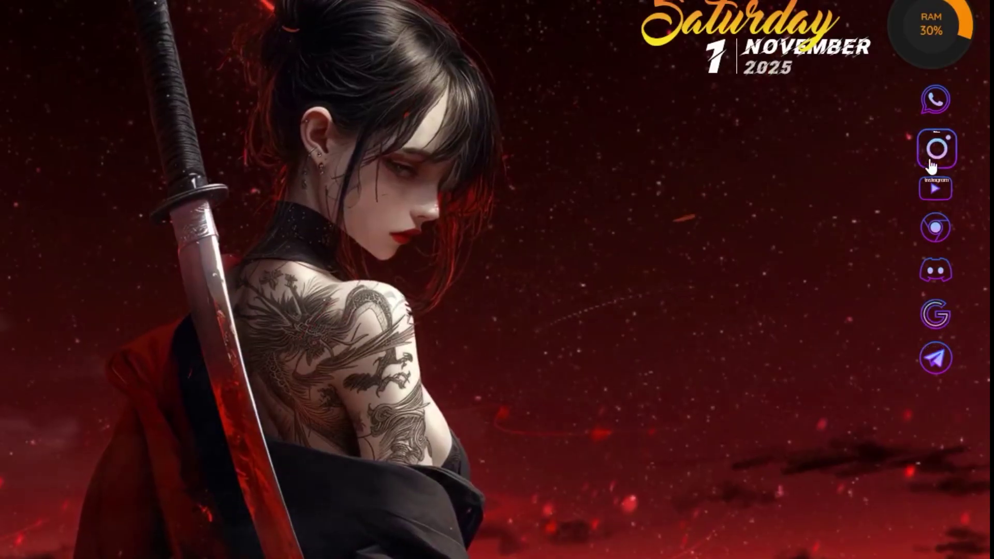
right_click(928, 165)
left_click(908, 166)
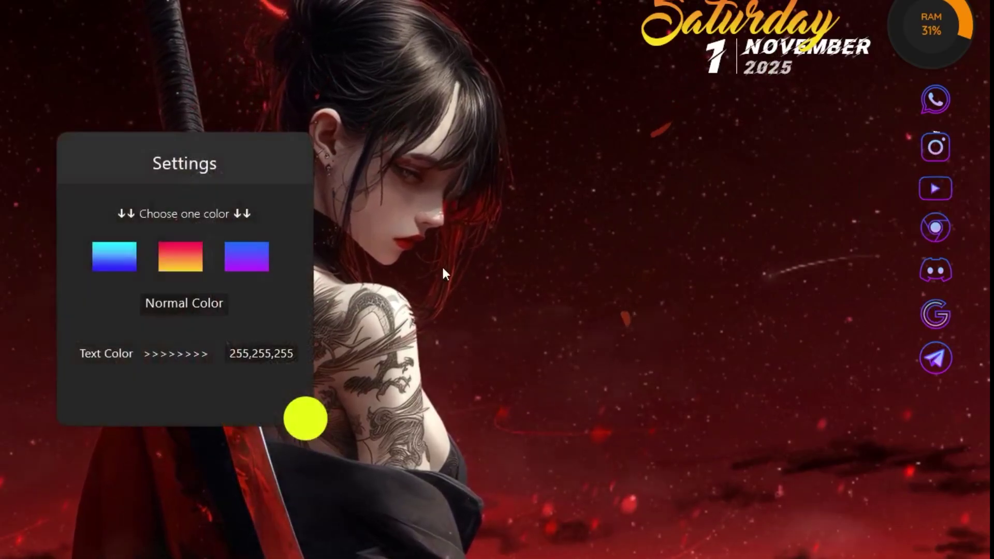
left_click(186, 266)
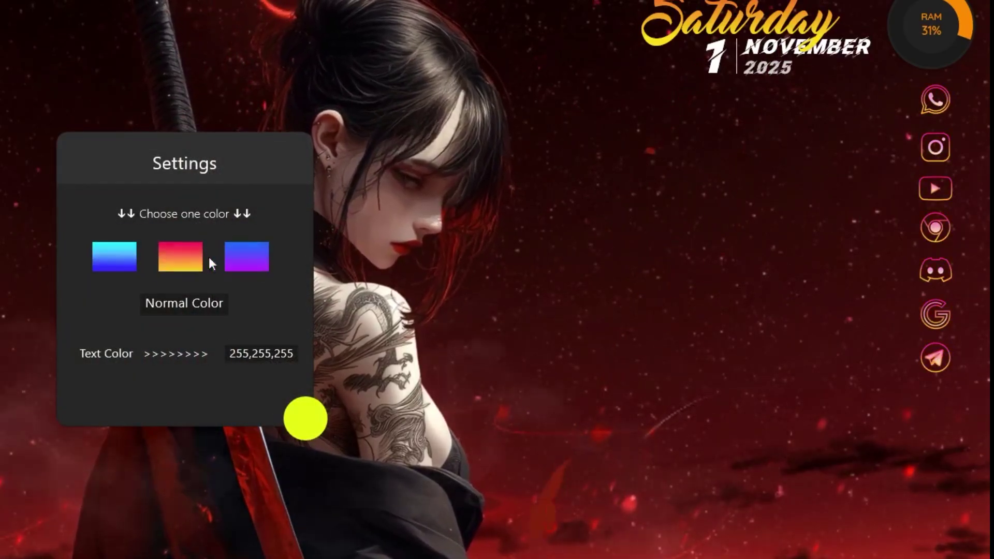
left_click(230, 265)
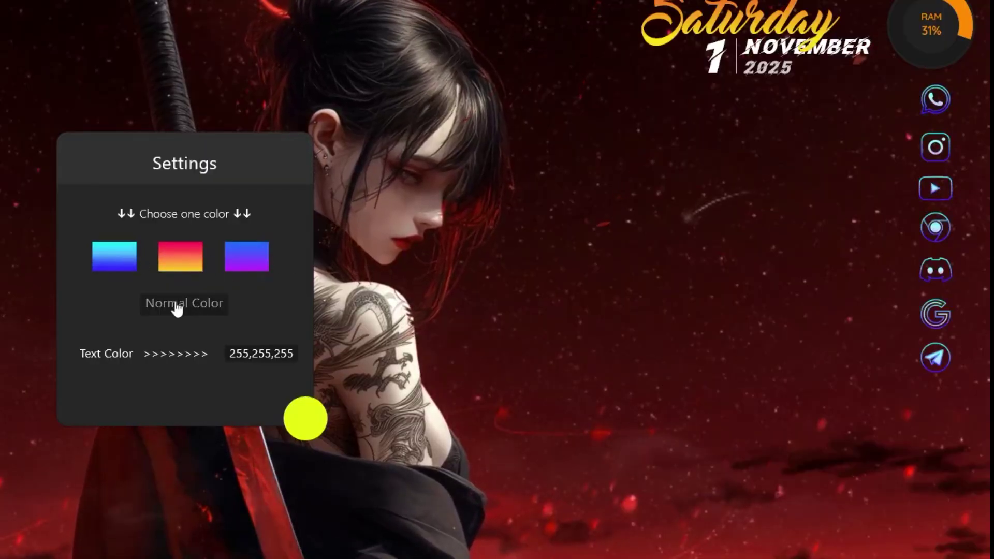
left_click(182, 269)
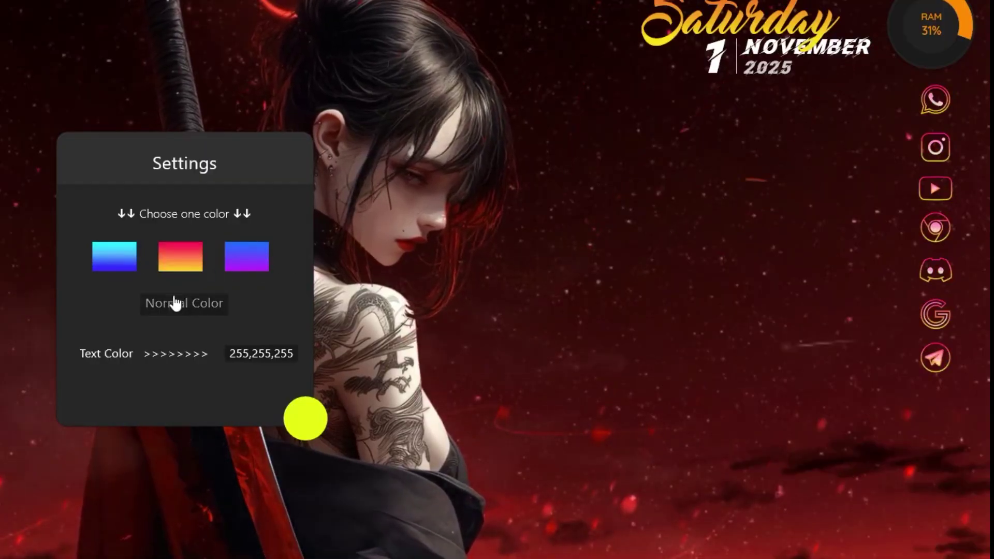
Tint the dock icons solid orange FF8C00 by eyedropping the CPU ring
left_click(174, 302)
left_click(175, 269)
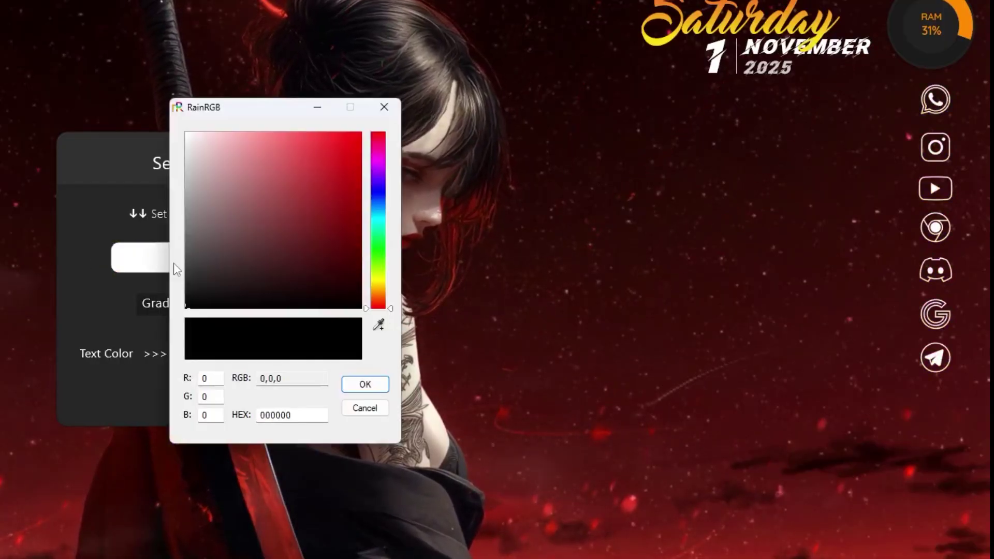
left_click(380, 326)
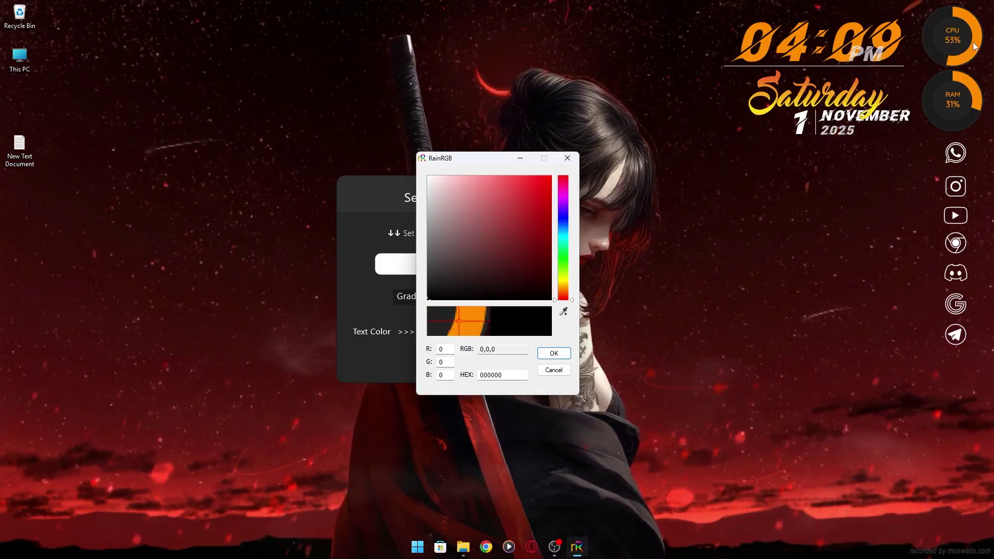
left_click(981, 50)
left_click(555, 354)
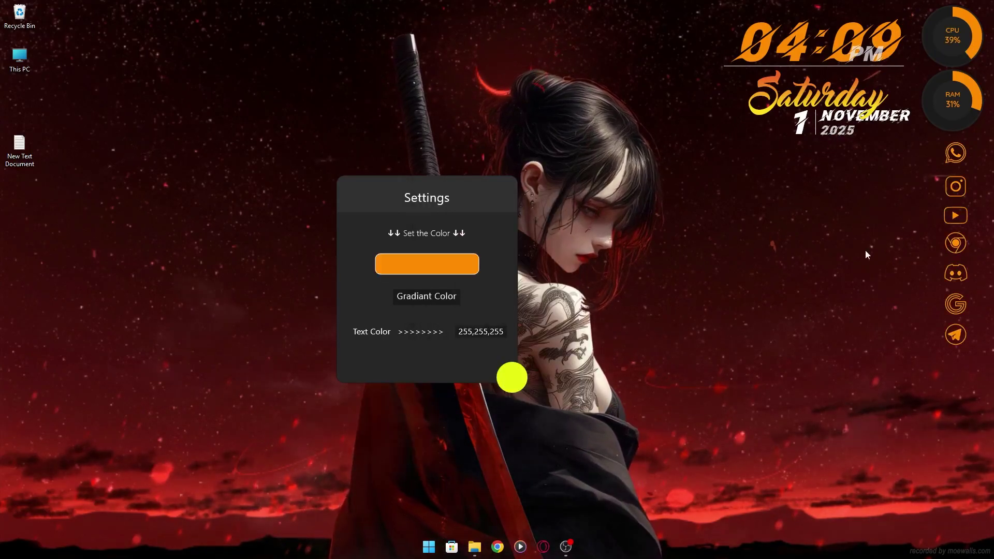
left_click(511, 376)
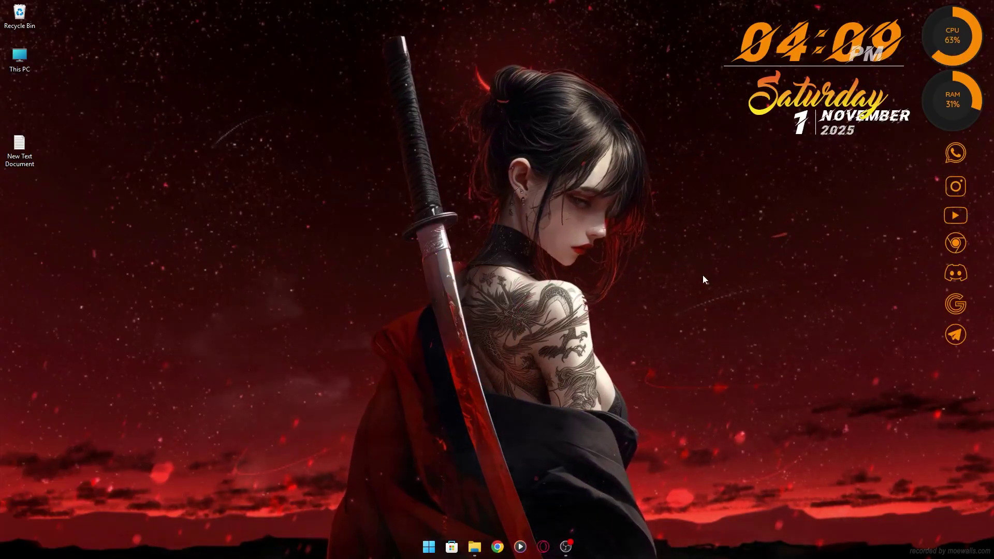
Hide the desktop icons by unchecking View > Show desktop icons
right_click(121, 100)
mouse_move(162, 110)
left_click(341, 200)
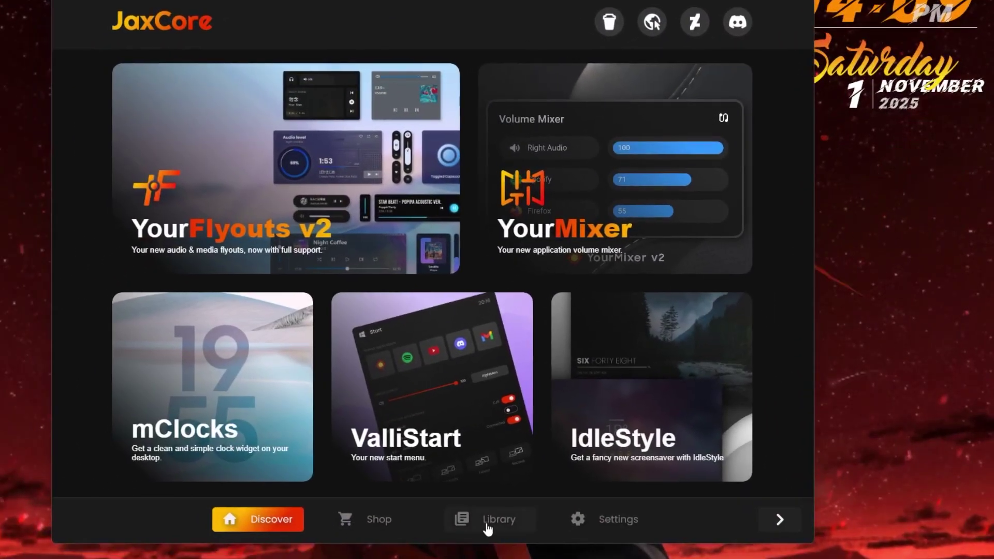
Choose the Win11 player style in JaxCore's ModularPlayers general settings
left_click(487, 524)
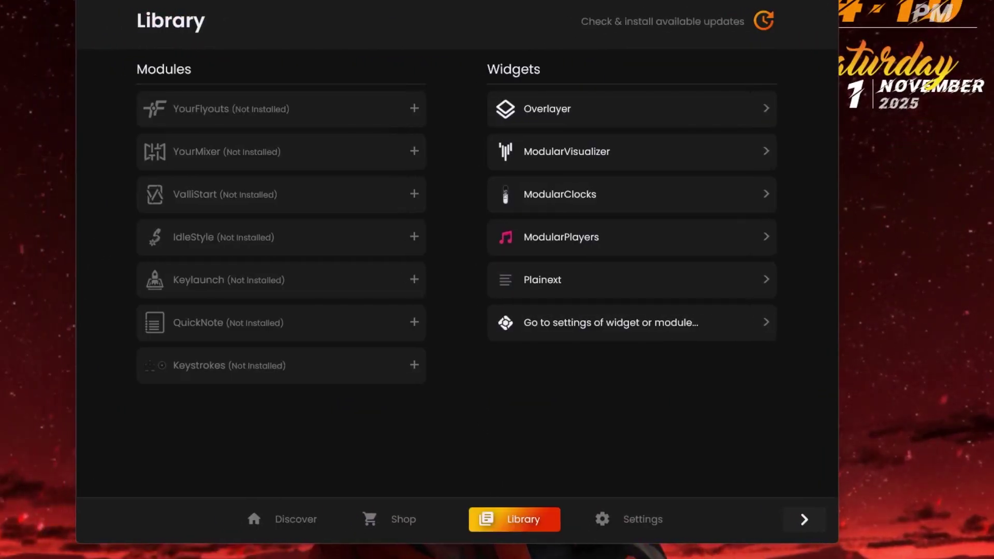
left_click(571, 239)
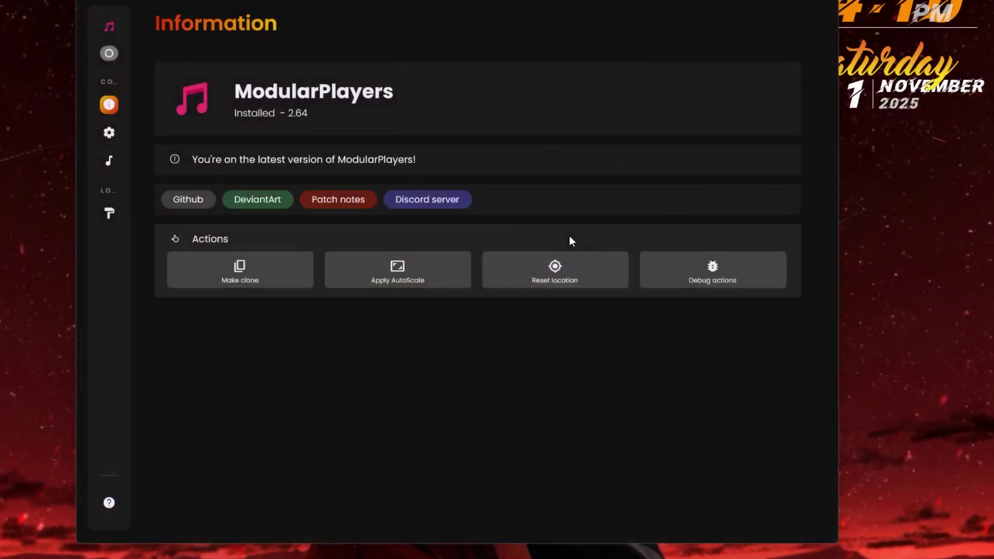
mouse_move(108, 176)
left_click(121, 135)
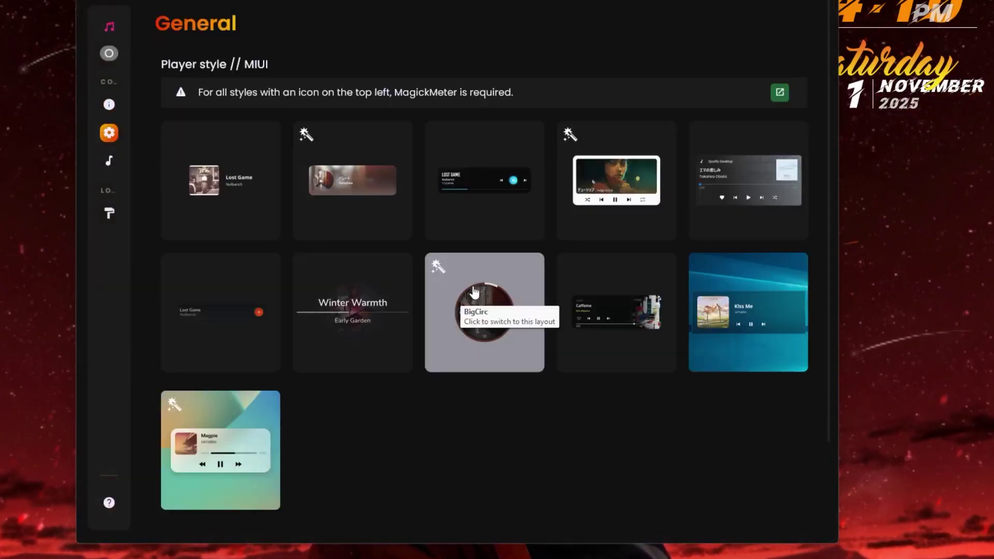
left_click(739, 303)
Check Customize player in the style options and return to the general settings
mouse_move(117, 54)
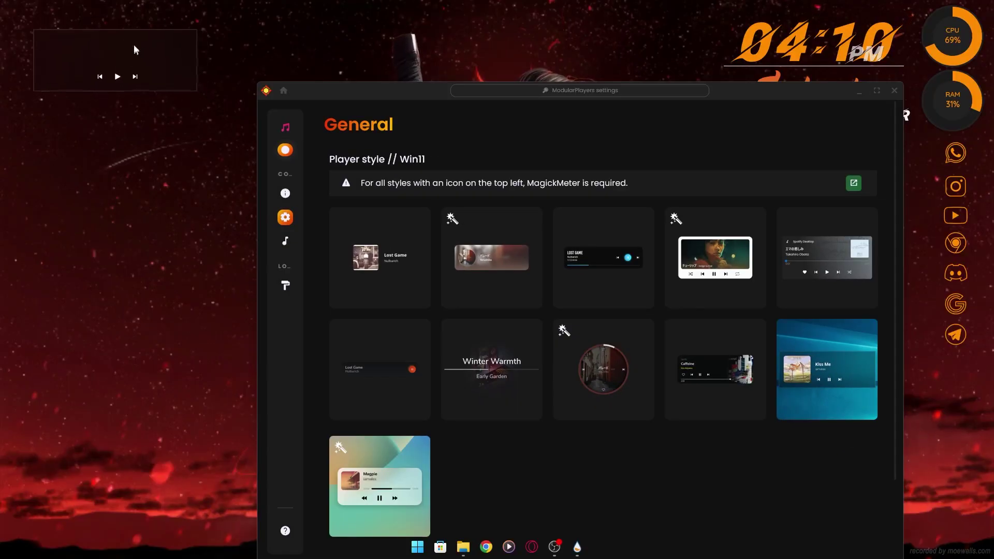
left_click_drag(483, 95, 436, 78)
scroll(492, 446, "down", 3)
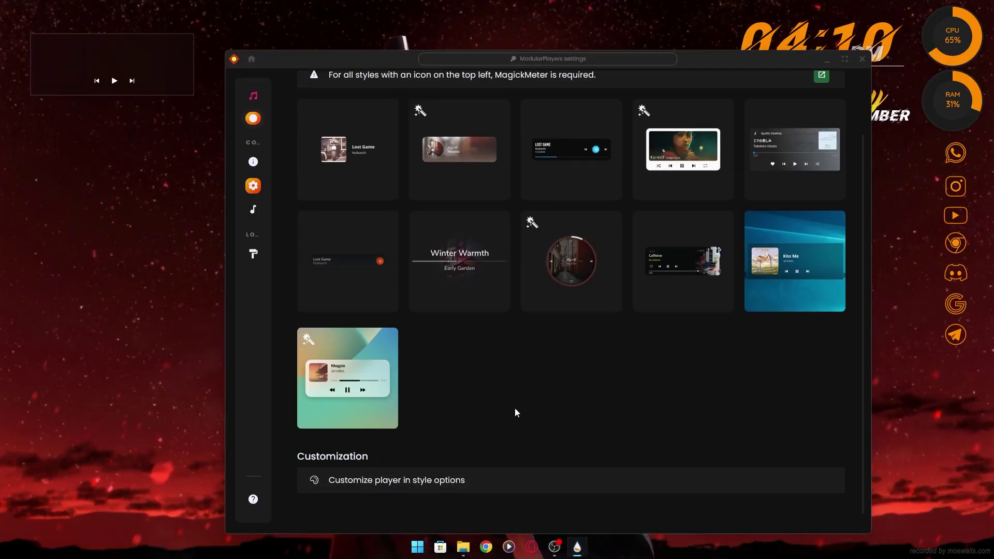
left_click(418, 481)
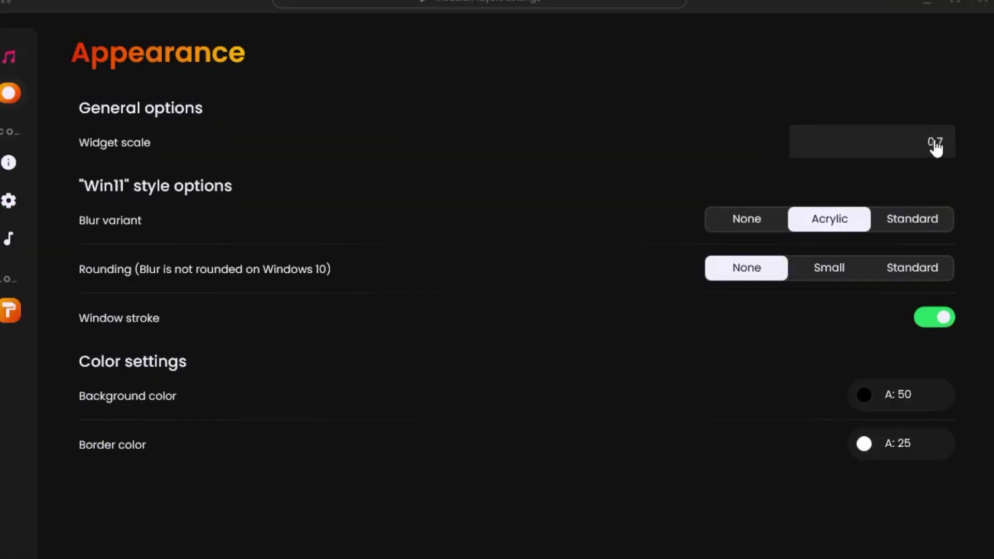
left_click(9, 200)
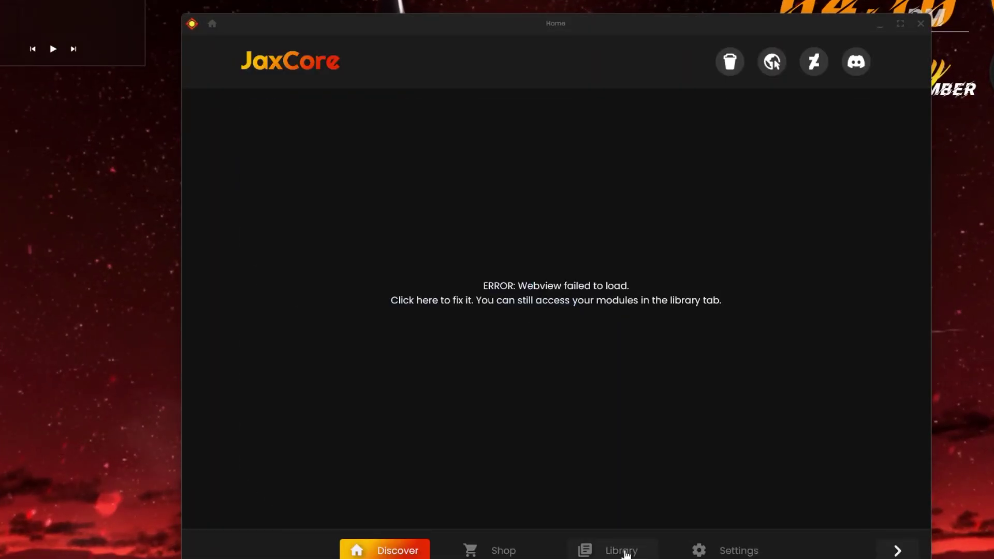
Open ModularVisualizer's General page, showing Bar type with 80 bars at 100 px height
left_click(624, 551)
left_click(677, 191)
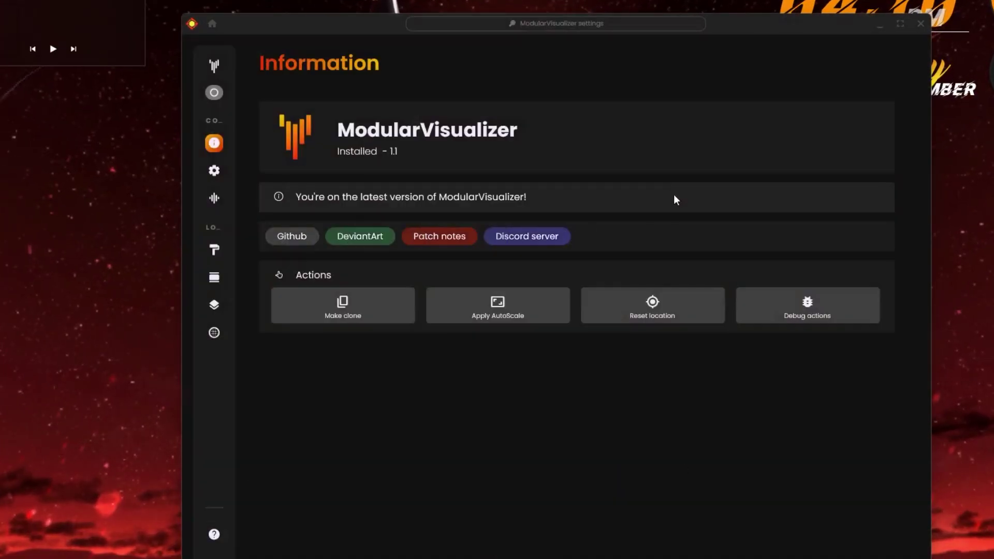
mouse_move(229, 155)
left_click(222, 176)
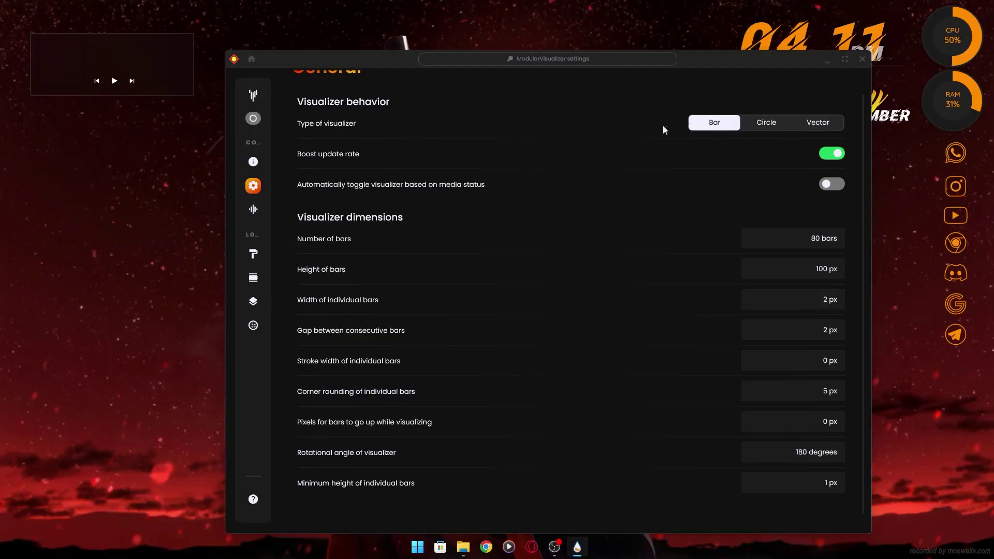
Move the JaxCore settings window aside and nudge the mini player slightly right
mouse_move(214, 108)
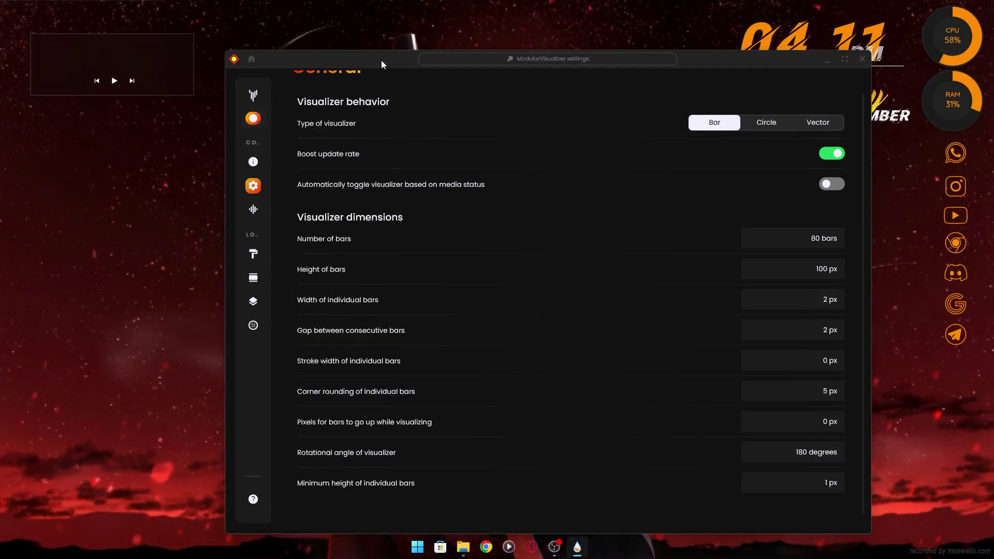
left_click_drag(388, 59, 378, 190)
left_click_drag(92, 49, 132, 48)
left_click_drag(372, 190, 584, 394)
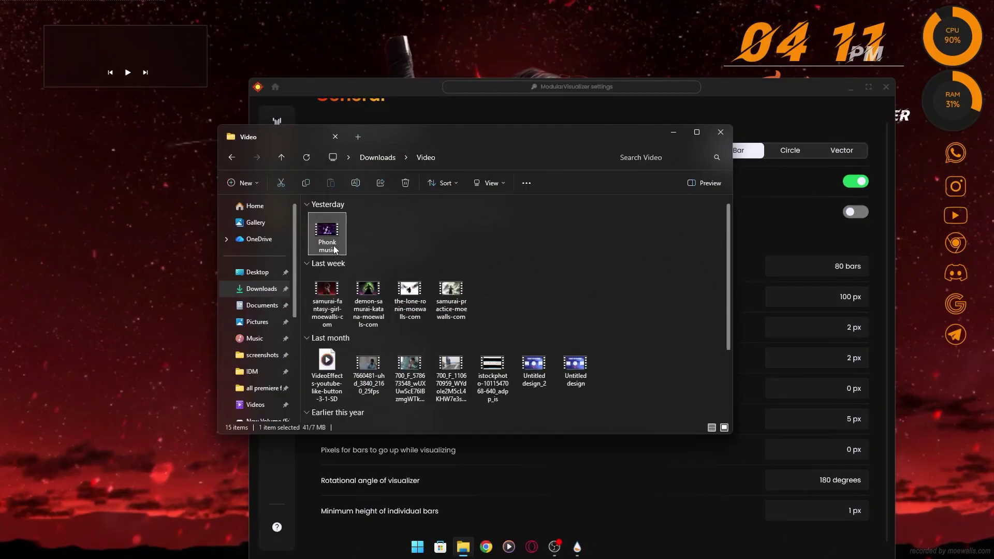
Play 'Phonk music' in Media Player and place the visualizer beneath the mini player
double_click(327, 235)
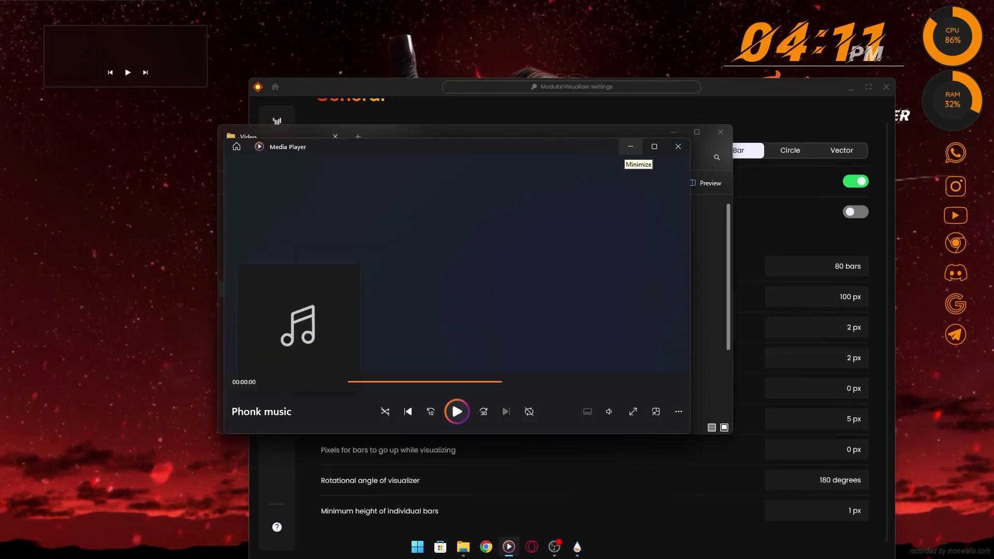
left_click(630, 146)
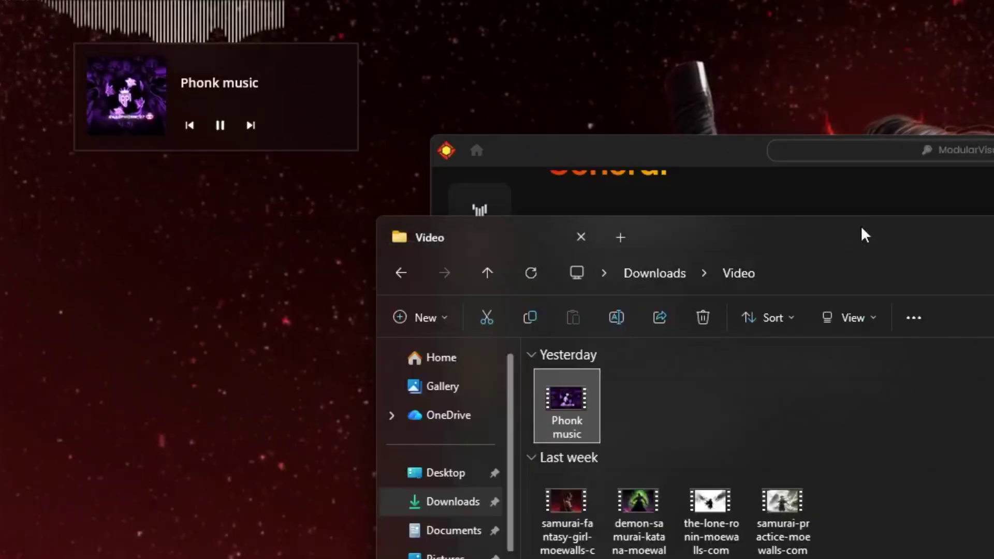
key("super+Down")
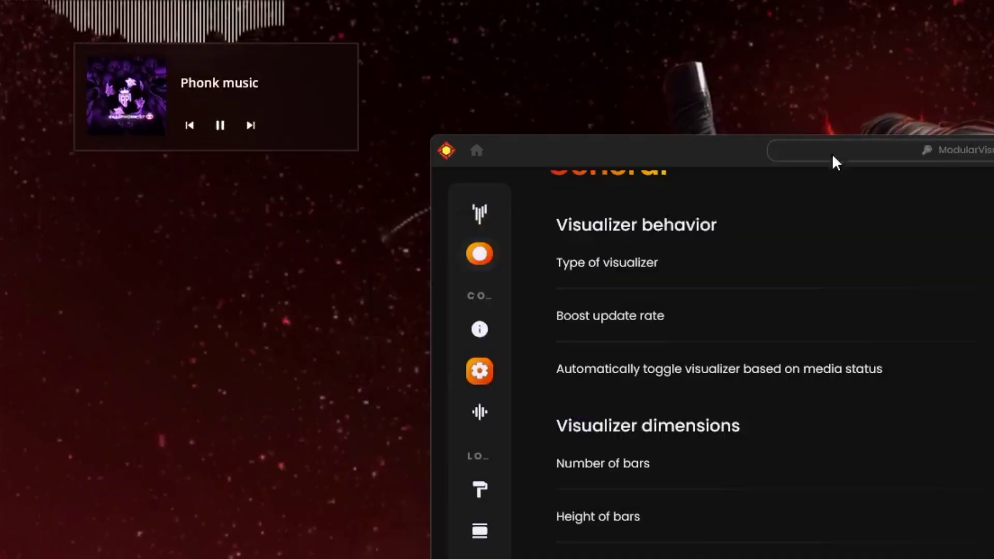
left_click_drag(200, 36, 232, 177)
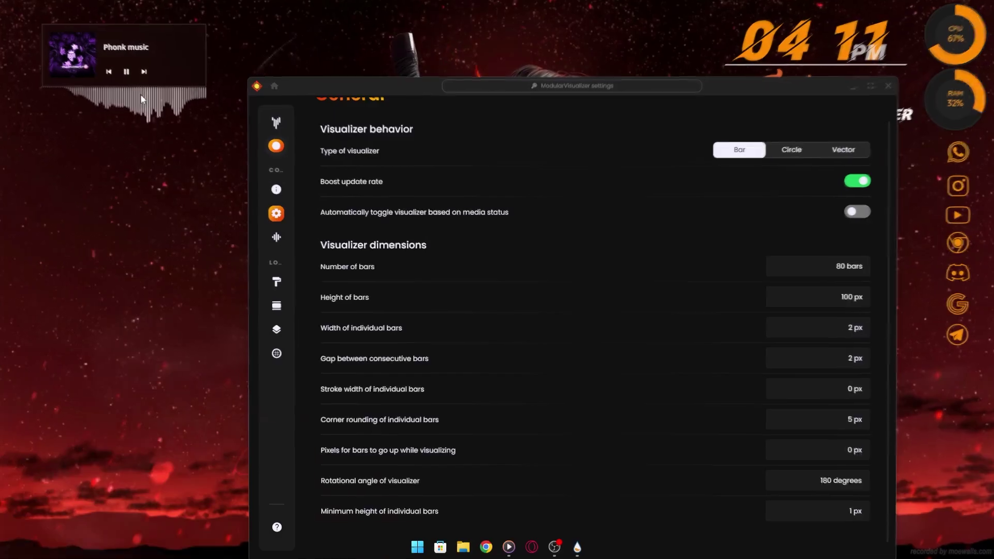
Dismiss the ModularVisualizer settings window to reveal the samurai desktop with player and visualizer
key("super+Down")
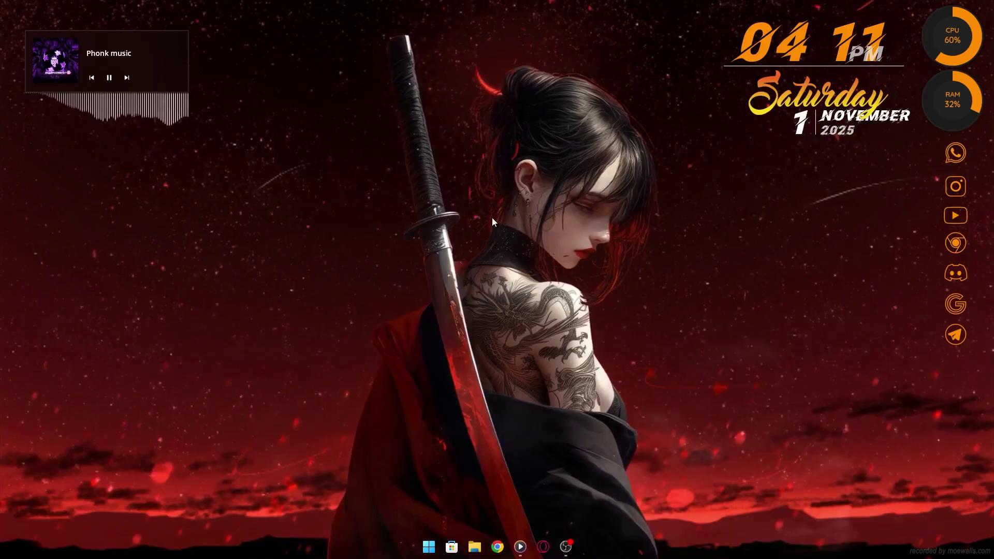